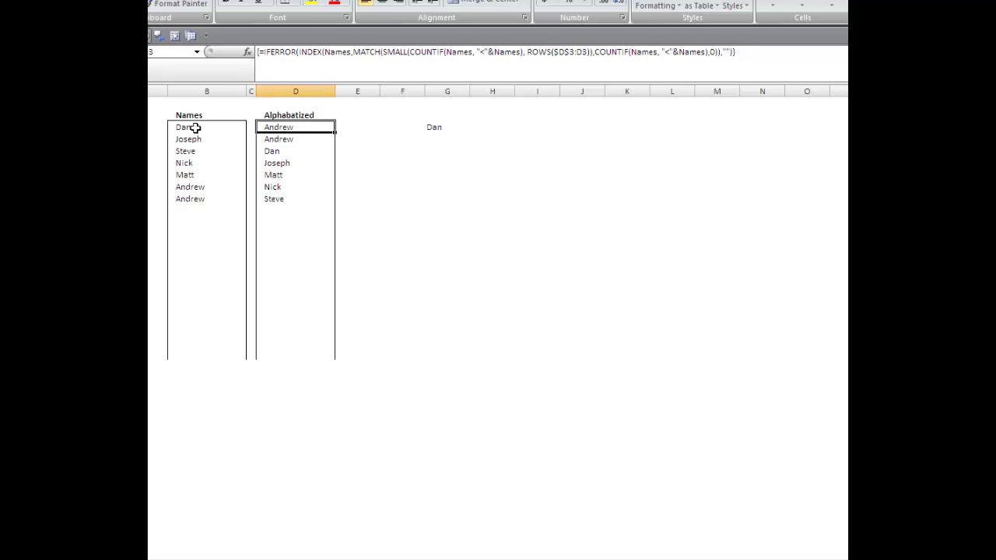
Clear the names below Dan in column B
{"action": "left_click_drag", "start_coordinate": [194, 128], "coordinate": [200, 196]}
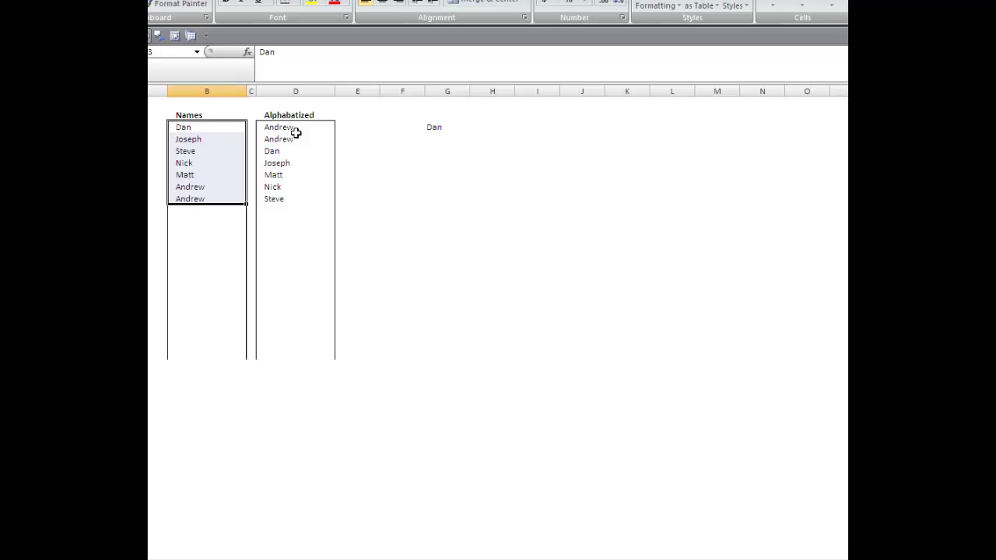
{"action": "left_click", "coordinate": [201, 130]}
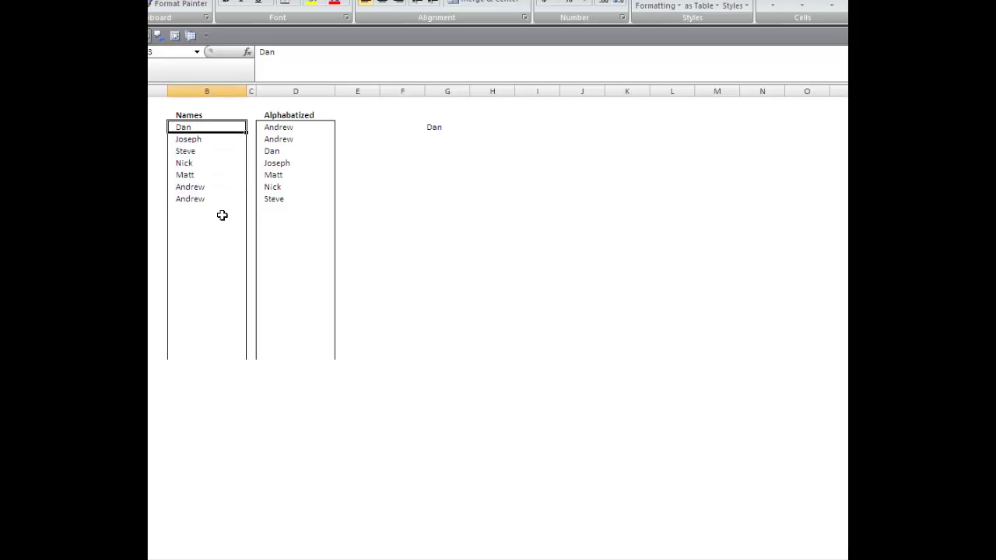
{"action": "left_click_drag", "start_coordinate": [204, 138], "coordinate": [198, 203]}
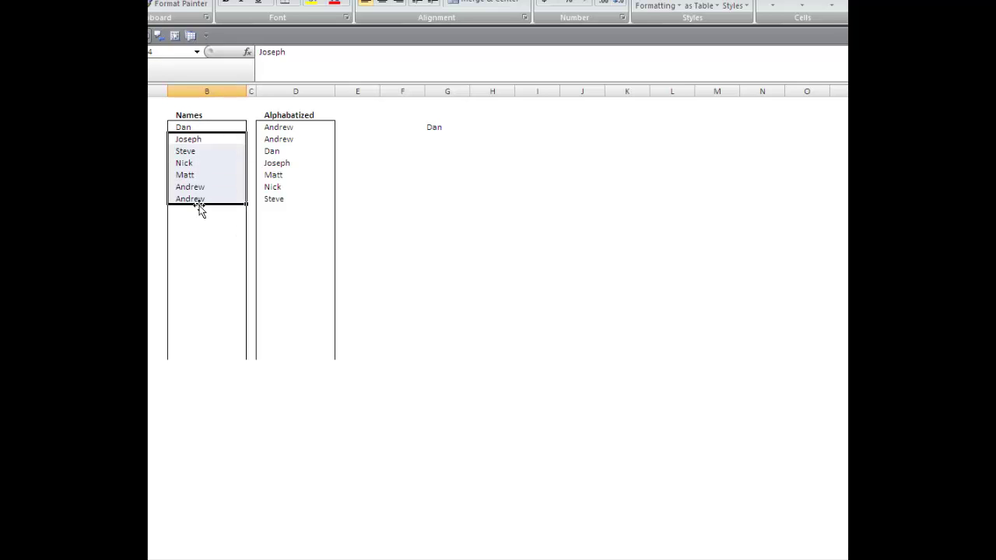
{"action": "key", "text": "Delete"}
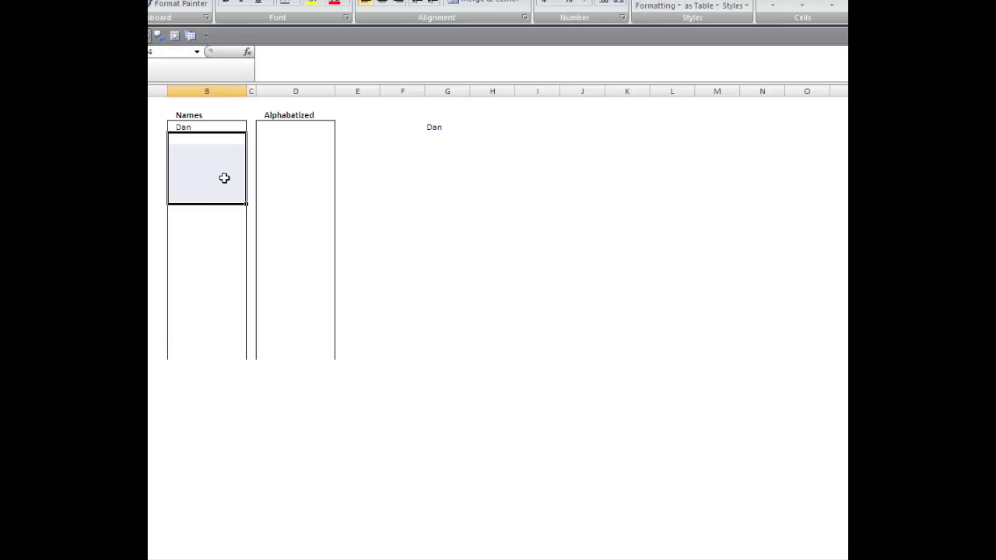
Enter Alex, Zack and Steve under Dan in column B
{"action": "double_click", "coordinate": [196, 138]}
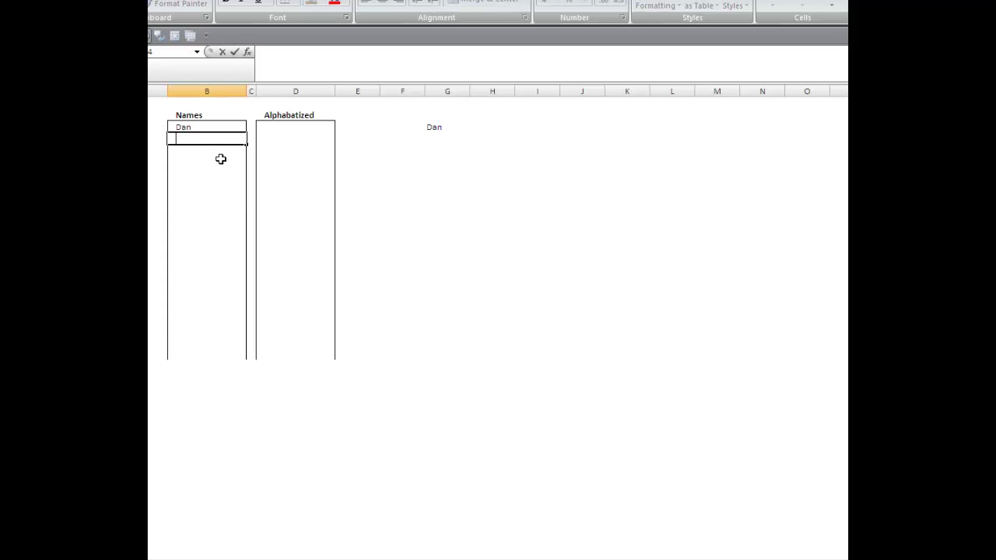
{"action": "type", "text": "Alex"}
{"action": "key", "text": "Return"}
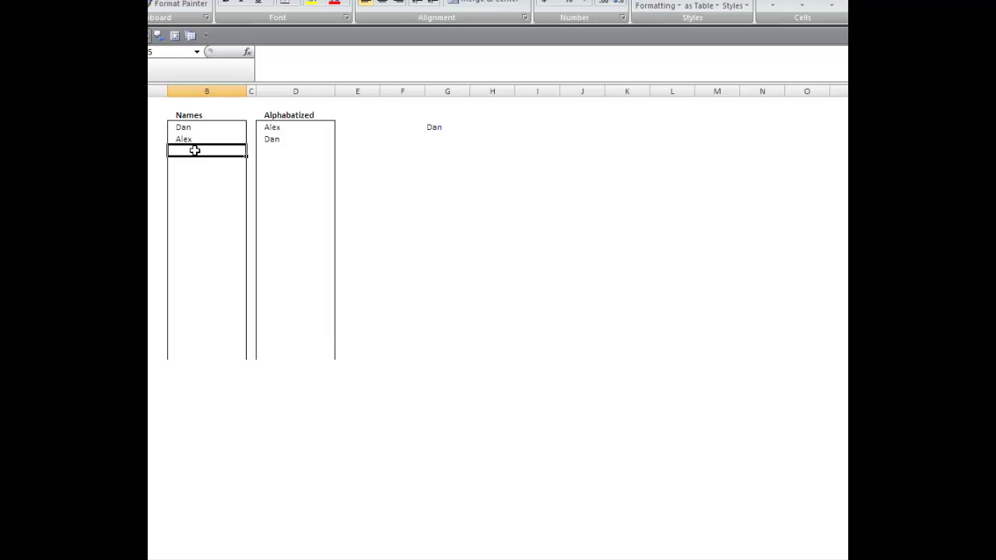
{"action": "type", "text": "A"}
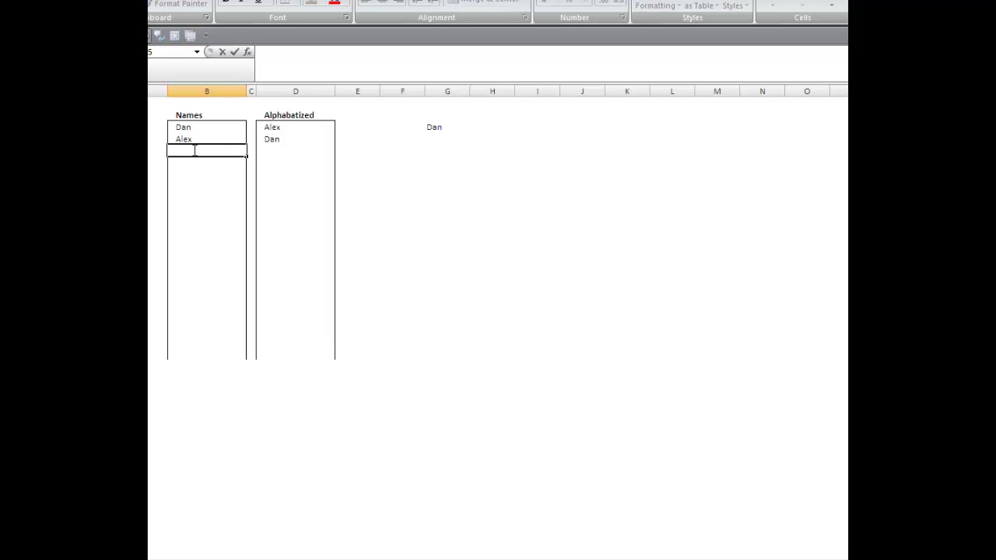
{"action": "type", "text": "Zack"}
{"action": "key", "text": "Return"}
{"action": "type", "text": "Steve"}
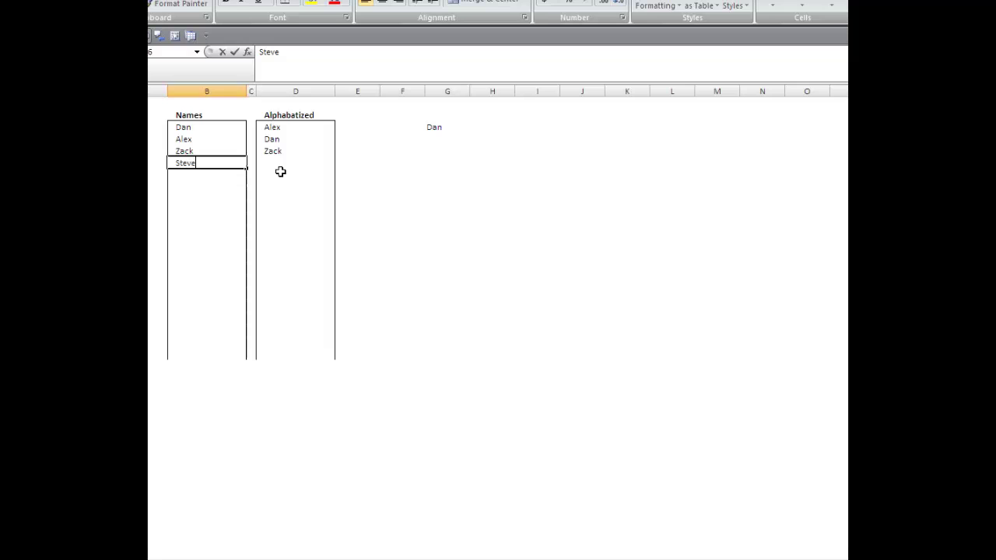
{"action": "key", "text": "ctrl+Return"}
{"action": "key", "text": "Return"}
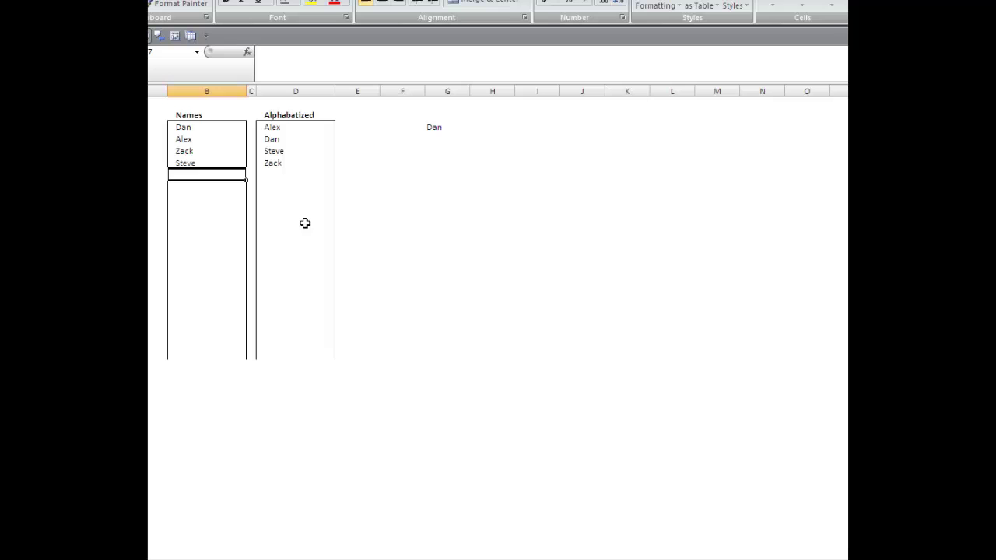
Re-enter D3's alphabetizing formula as an array formula spanning D3:D18
{"action": "left_click", "coordinate": [293, 132]}
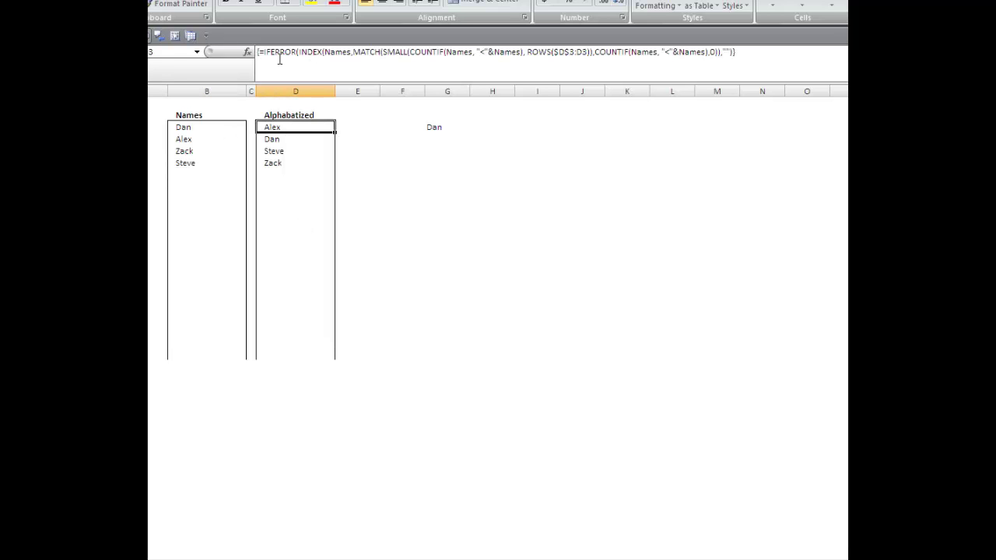
{"action": "left_click", "coordinate": [457, 53]}
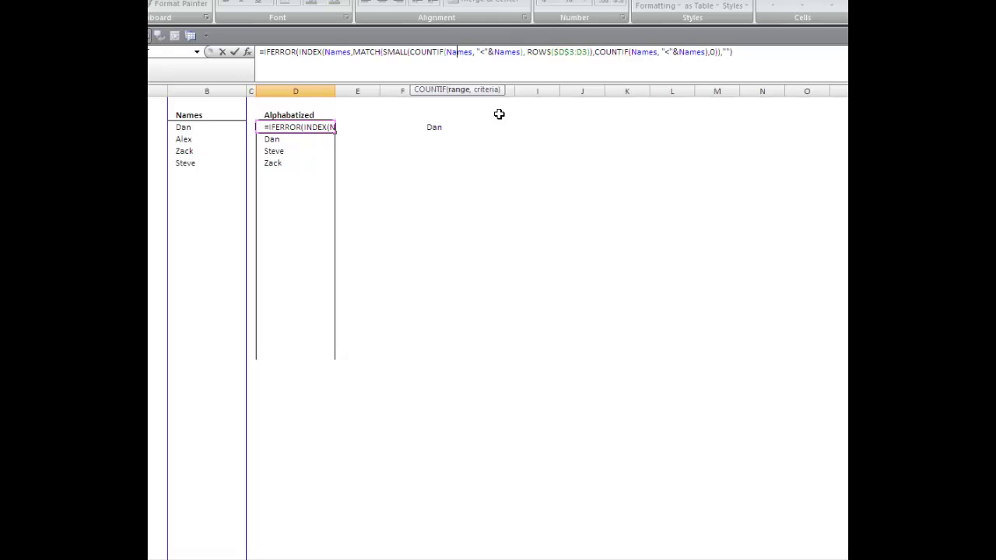
{"action": "key", "text": "ctrl+shift+Return"}
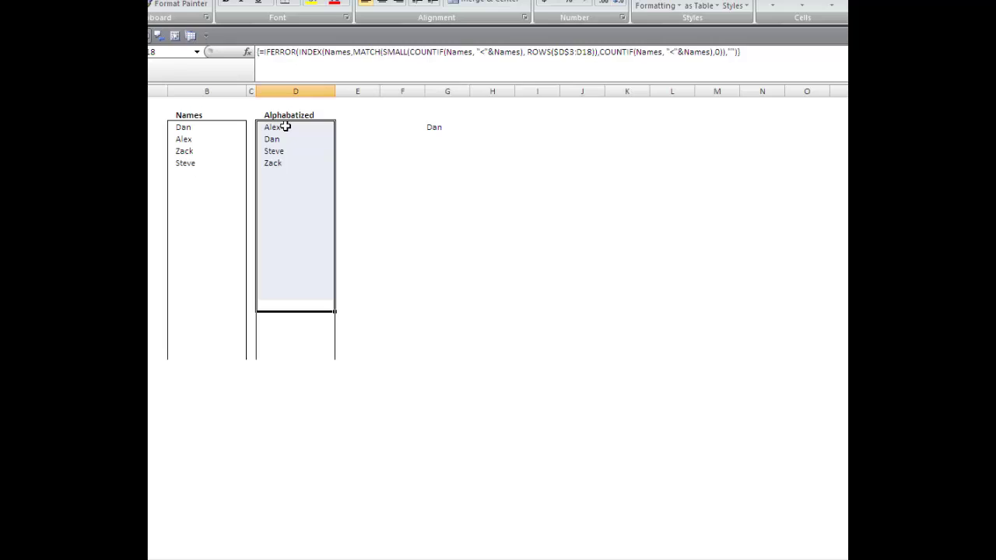
Delete the formulas in D3:D18 and the stray Dan in G1:G3, then select F2
{"action": "key", "text": "Delete"}
{"action": "left_click", "coordinate": [389, 176]}
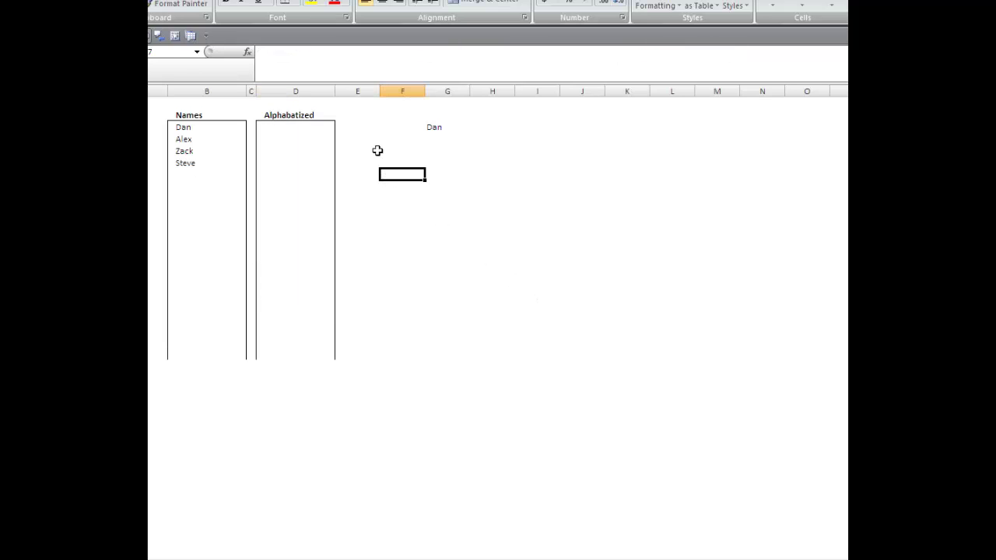
{"action": "left_click", "coordinate": [370, 125]}
{"action": "left_click_drag", "start_coordinate": [437, 118], "coordinate": [428, 138]}
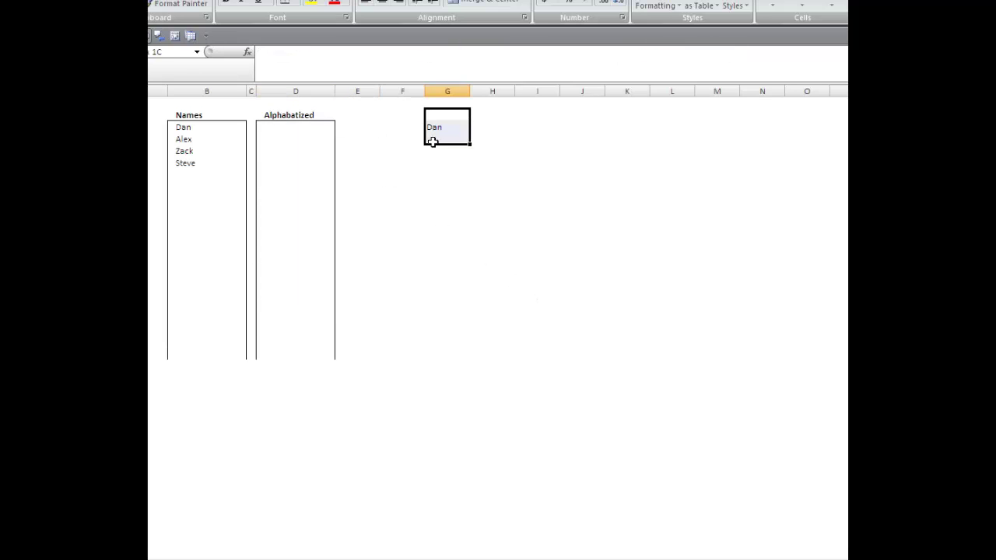
{"action": "key", "text": "Delete"}
{"action": "left_click", "coordinate": [406, 125]}
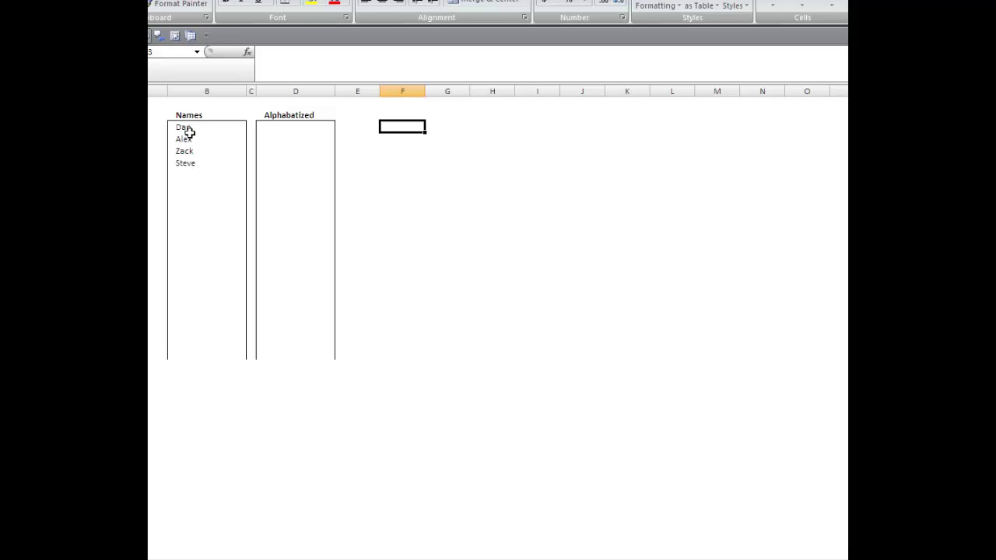
{"action": "left_click", "coordinate": [287, 128]}
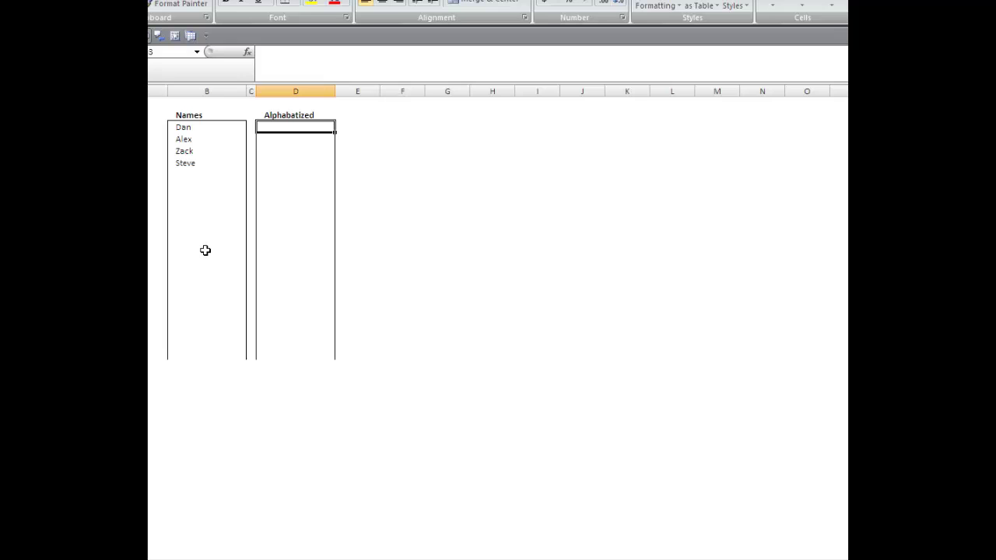
{"action": "left_click", "coordinate": [409, 128]}
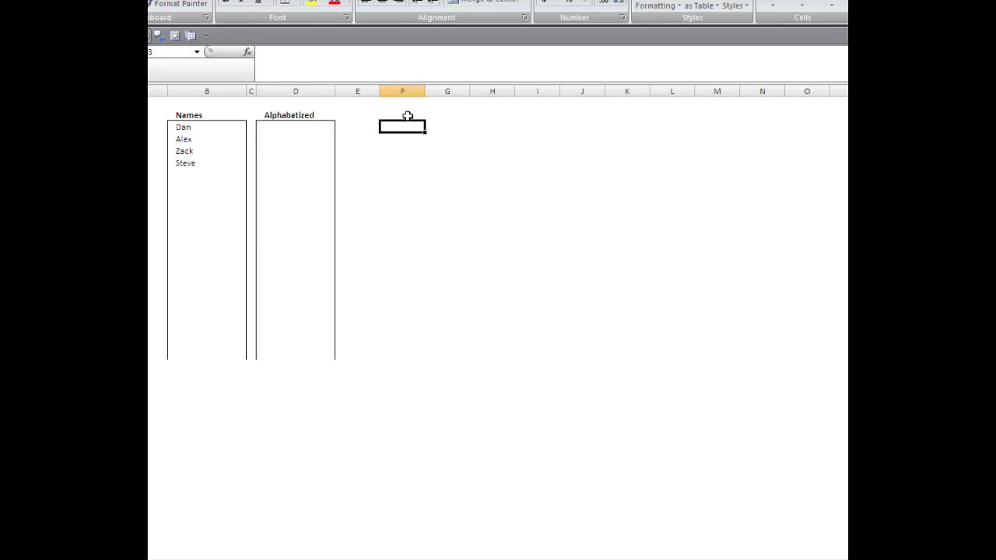
{"action": "left_click", "coordinate": [408, 116]}
Enter =COUNTA(B:B) in F2 to count column B's filled cells
{"action": "type", "text": "=counta("}
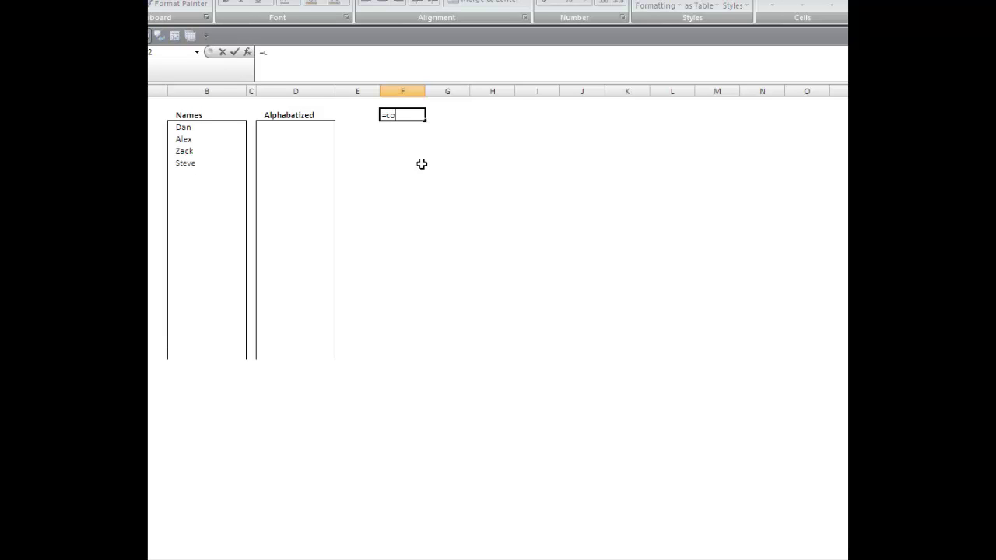
{"action": "left_click", "coordinate": [216, 91]}
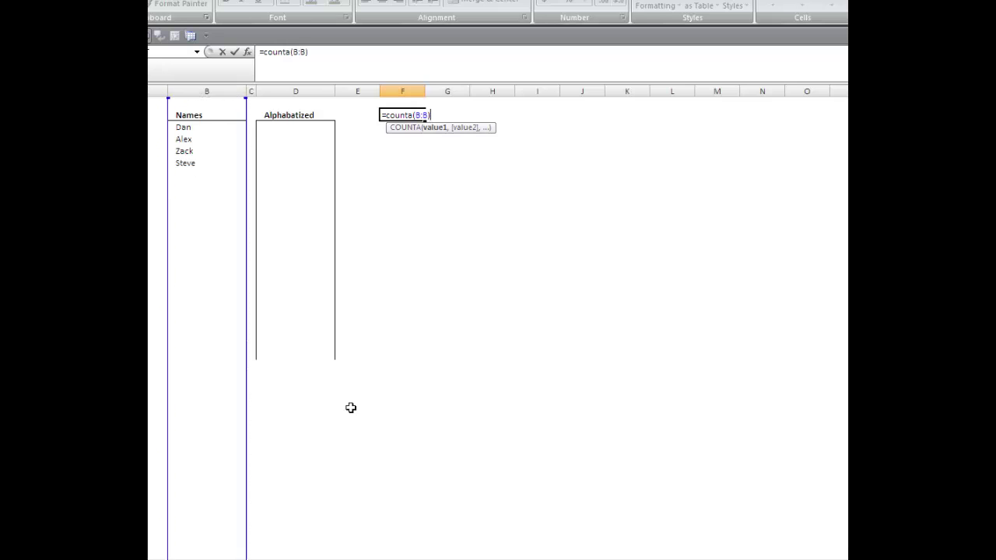
{"action": "type", "text": ")"}
{"action": "key", "text": "Return"}
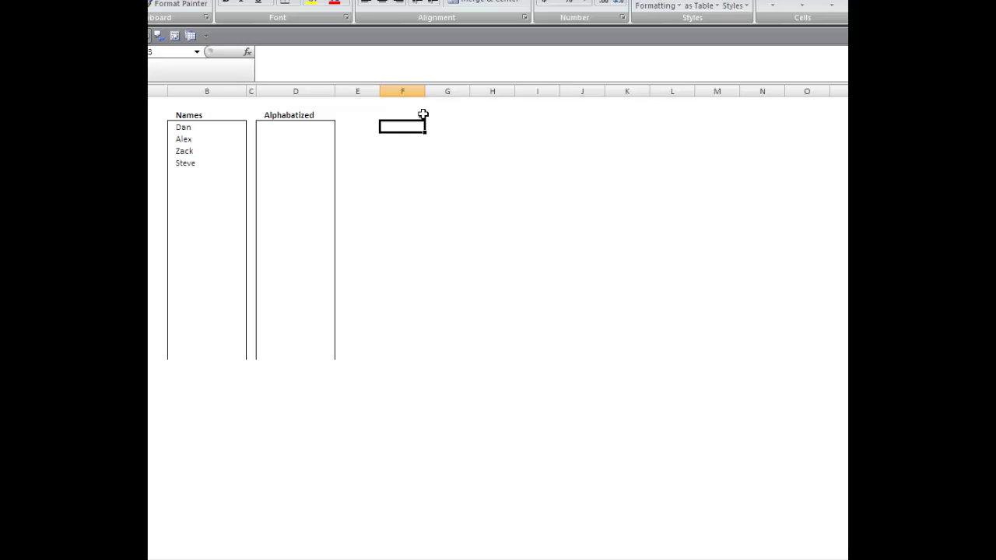
Append +1 to F2's formula so it returns 6
{"action": "left_click", "coordinate": [420, 115]}
{"action": "left_click", "coordinate": [334, 60]}
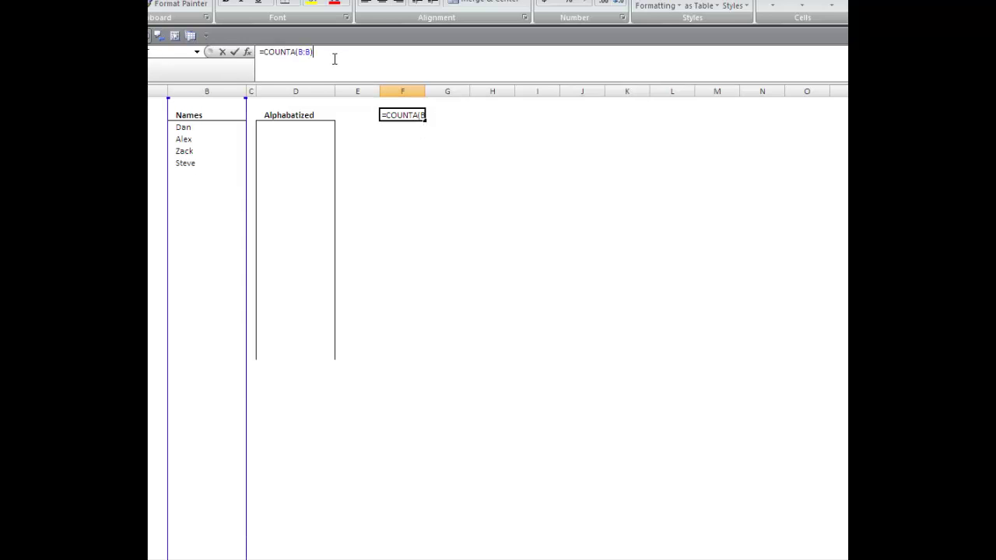
{"action": "type", "text": "+1"}
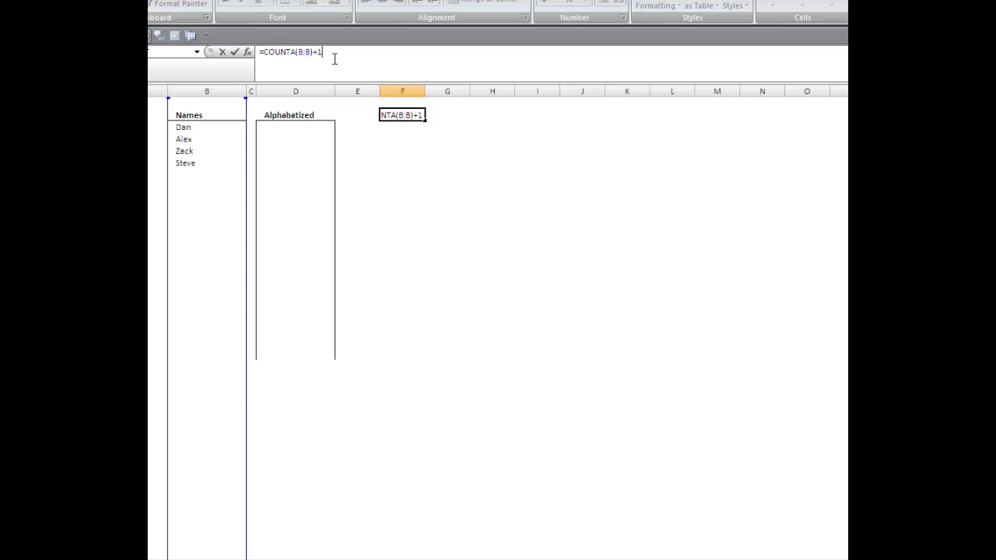
{"action": "key", "text": "Return"}
{"action": "left_click", "coordinate": [400, 115]}
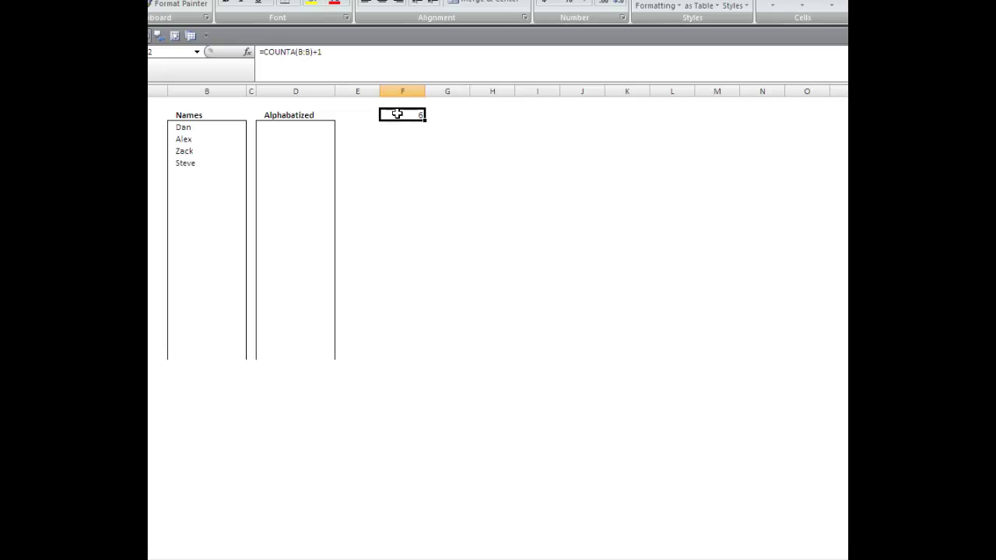
{"action": "left_click", "coordinate": [262, 63]}
{"action": "left_click", "coordinate": [267, 69]}
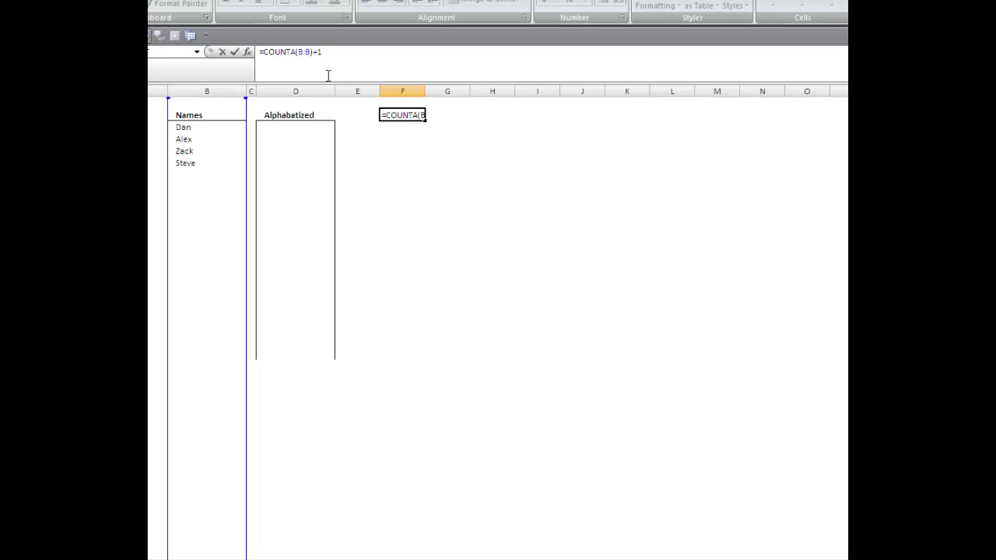
Turn F2 into =INDIRECT("B2:B"&COUNTA(B:B)+1), fixing the missing-quote error
{"action": "type", "text": "INDIRECT("}
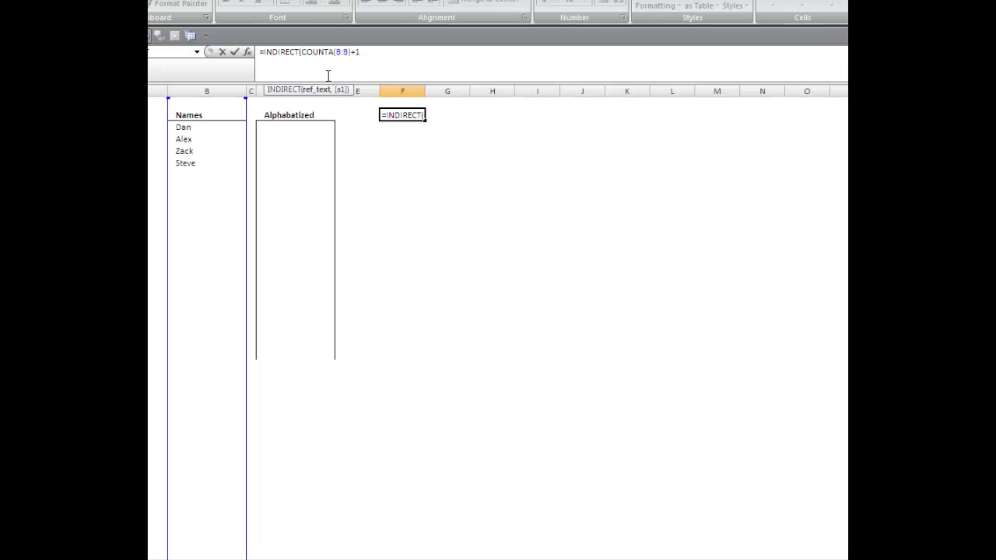
{"action": "type", "text": "\""}
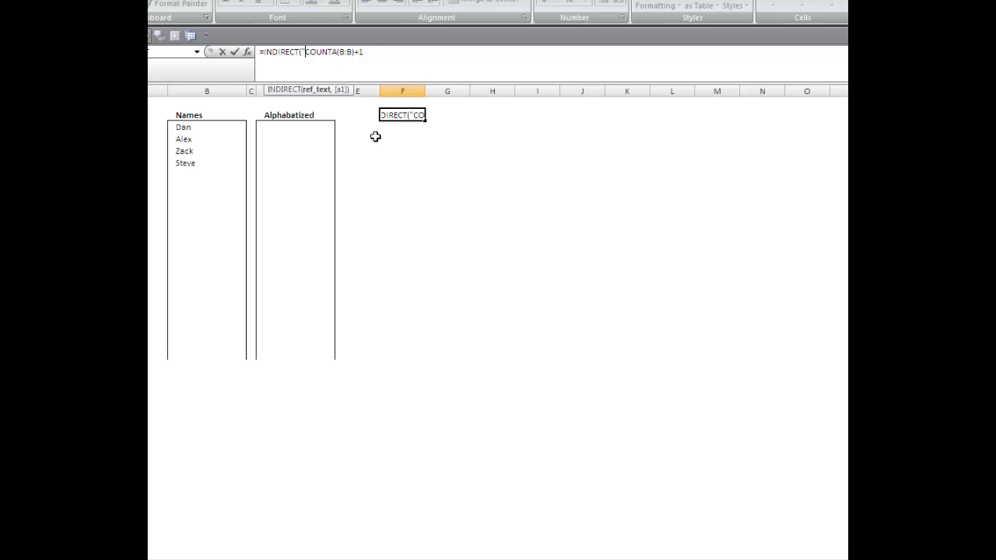
{"action": "type", "text": "B:B"}
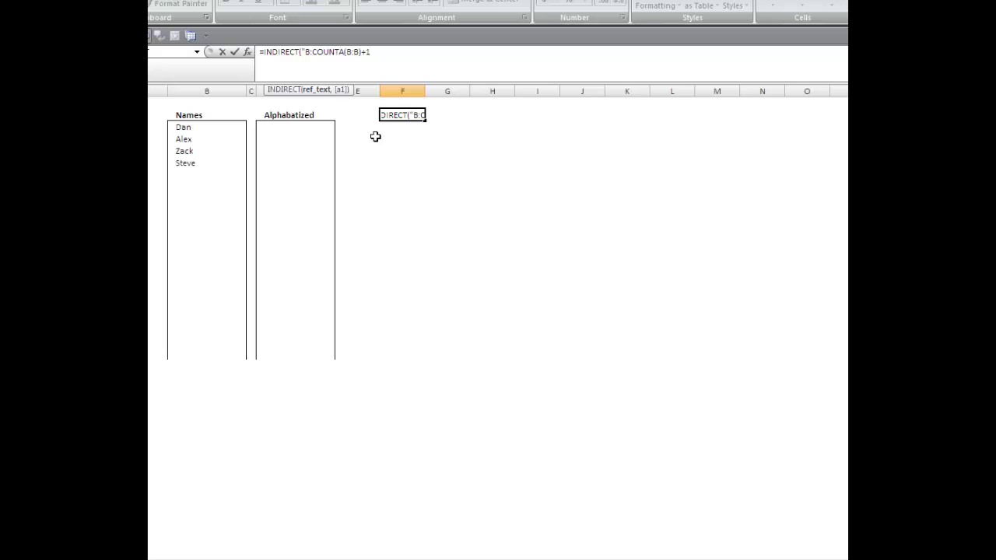
{"action": "key", "text": "BackSpace"}
{"action": "key", "text": "BackSpace"}
{"action": "type", "text": "2:"}
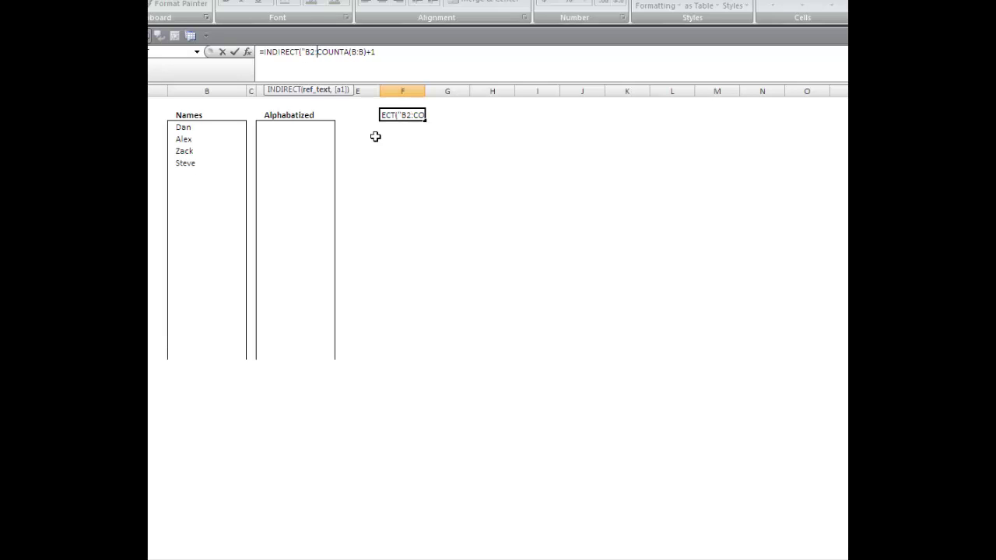
{"action": "type", "text": "B&"}
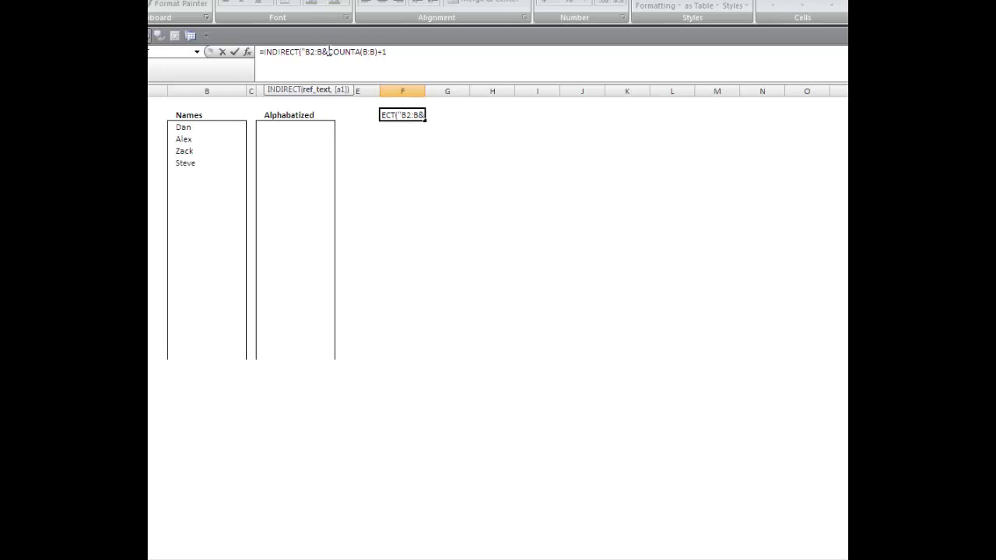
{"action": "left_click", "coordinate": [464, 52]}
{"action": "key", "text": "Return"}
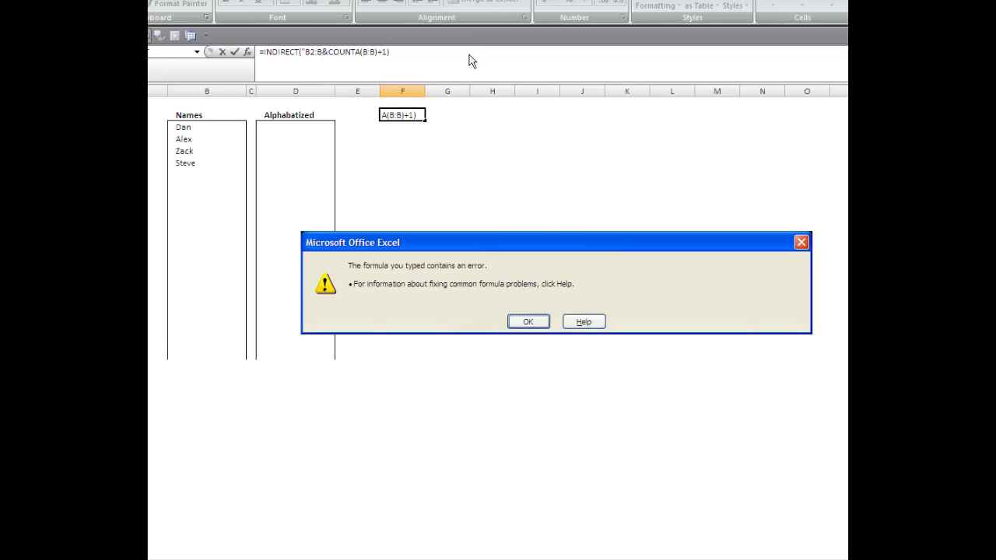
{"action": "key", "text": "Return"}
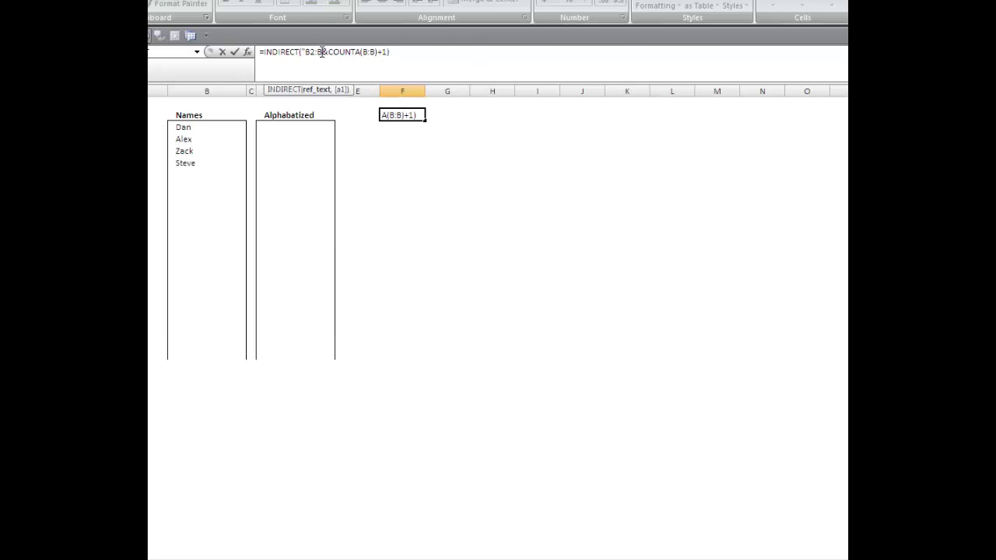
{"action": "type", "text": "\""}
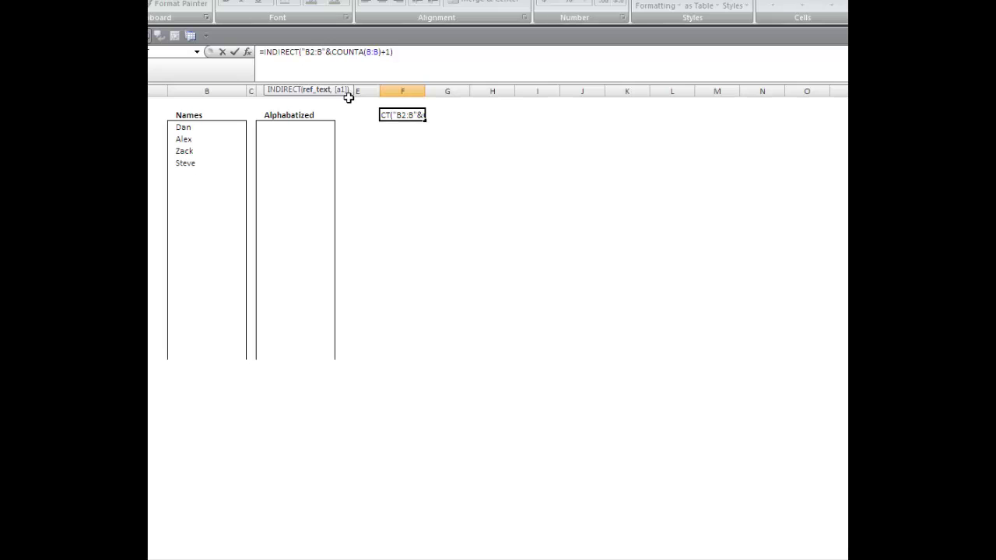
{"action": "key", "text": "Return"}
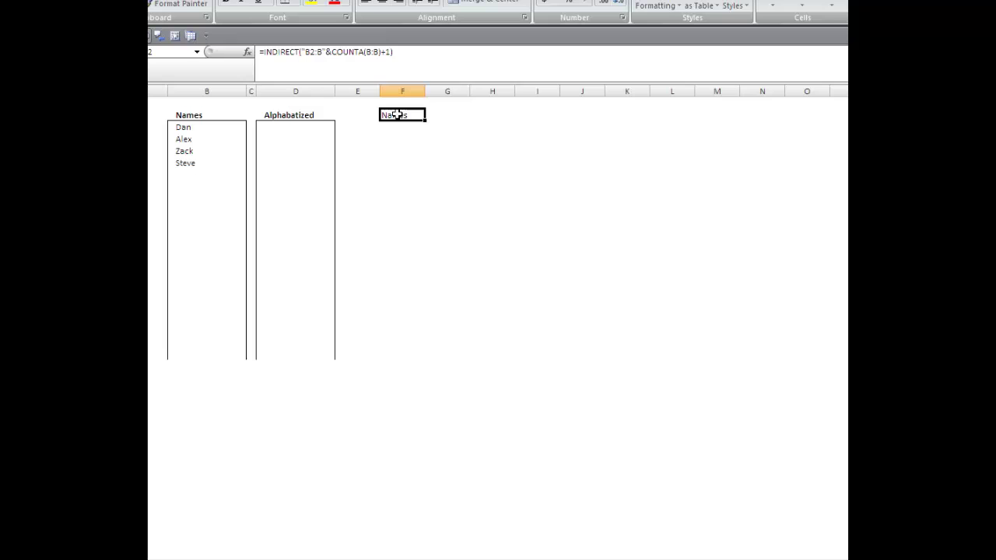
Copy the INDIRECT formula text and open the Name Manager with Ctrl+F3
{"action": "left_click_drag", "start_coordinate": [422, 51], "coordinate": [228, 30]}
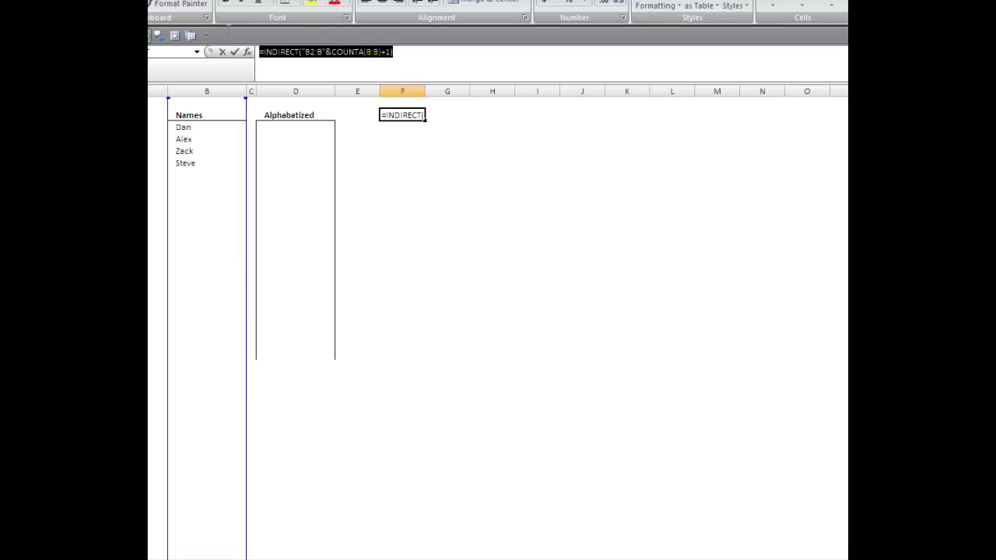
{"action": "left_click", "coordinate": [257, 63]}
{"action": "key", "text": "Return"}
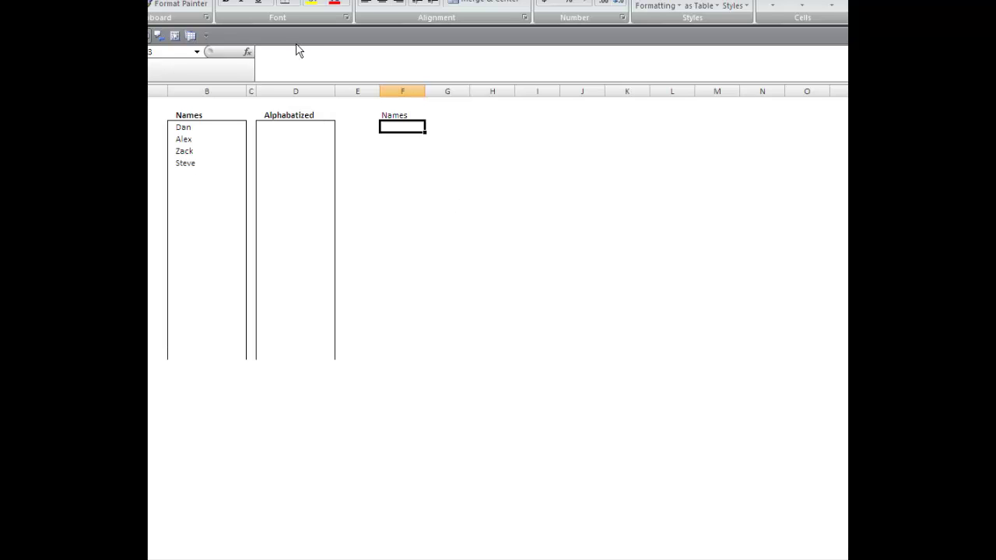
{"action": "key", "text": "ctrl+F3"}
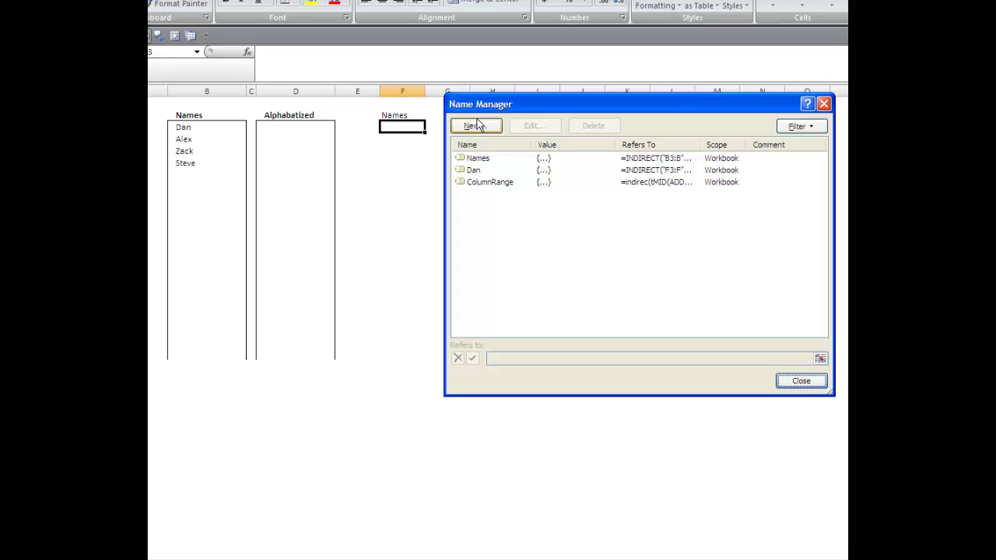
Create a defined name 'Name' referring to the pasted INDIRECT formula
{"action": "key", "text": "Return"}
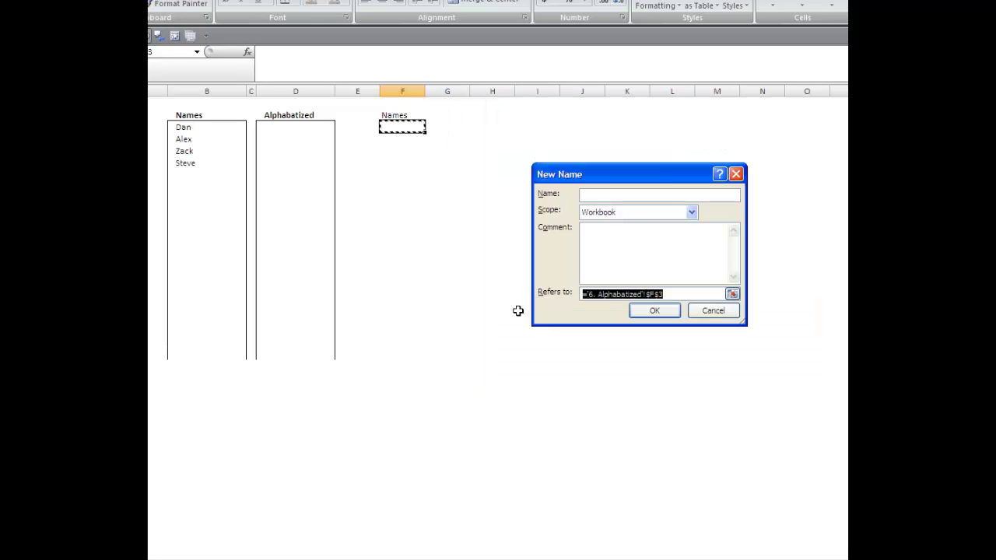
{"action": "key", "text": "ctrl+v"}
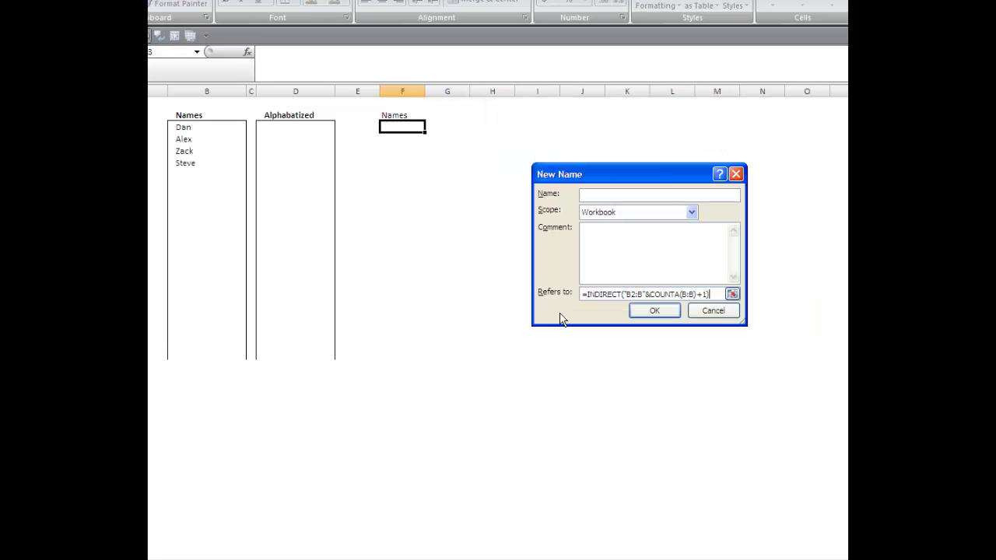
{"action": "left_click", "coordinate": [602, 196]}
{"action": "type", "text": "Name"}
{"action": "left_click", "coordinate": [652, 311]}
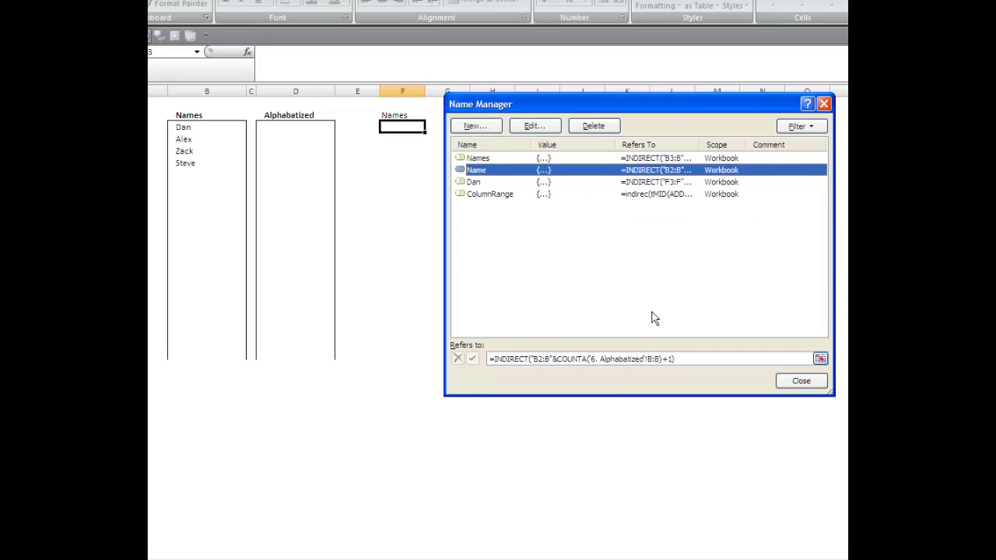
Delete the old 'Names' definition and close the Name Manager
{"action": "left_click", "coordinate": [548, 158]}
{"action": "left_click", "coordinate": [595, 127]}
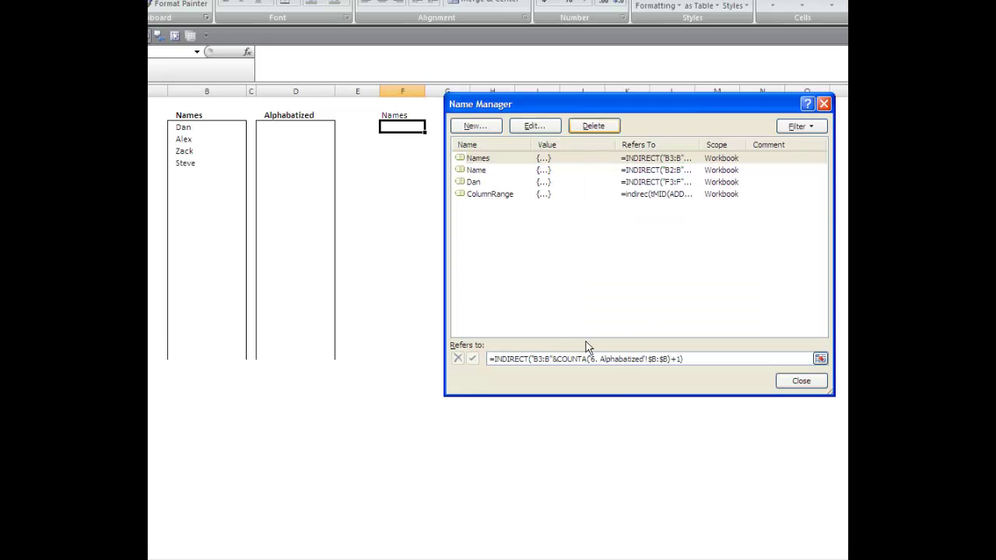
{"action": "key", "text": "Return"}
{"action": "left_click", "coordinate": [822, 104]}
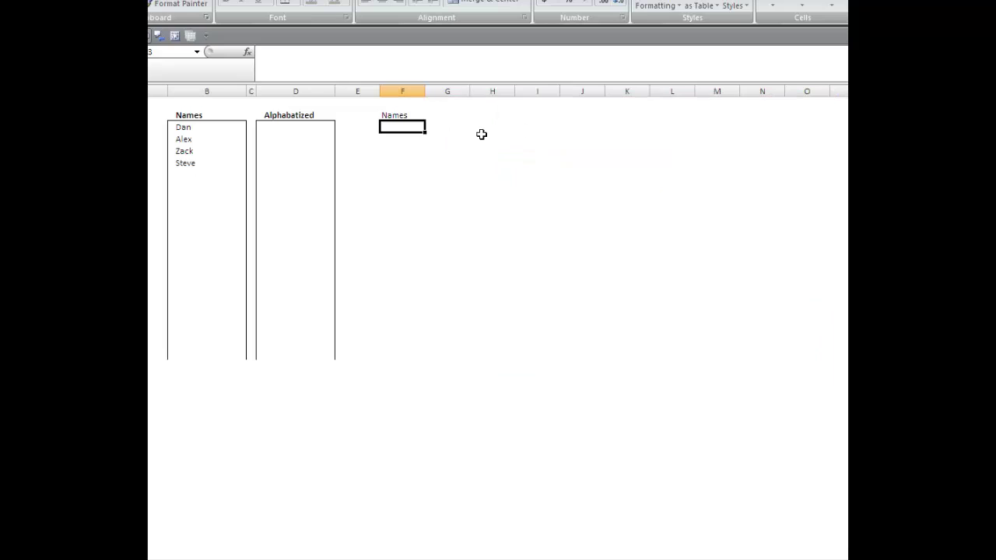
Edit and save the column B reference of the 'Name' definition
{"action": "key", "text": "ctrl+F3"}
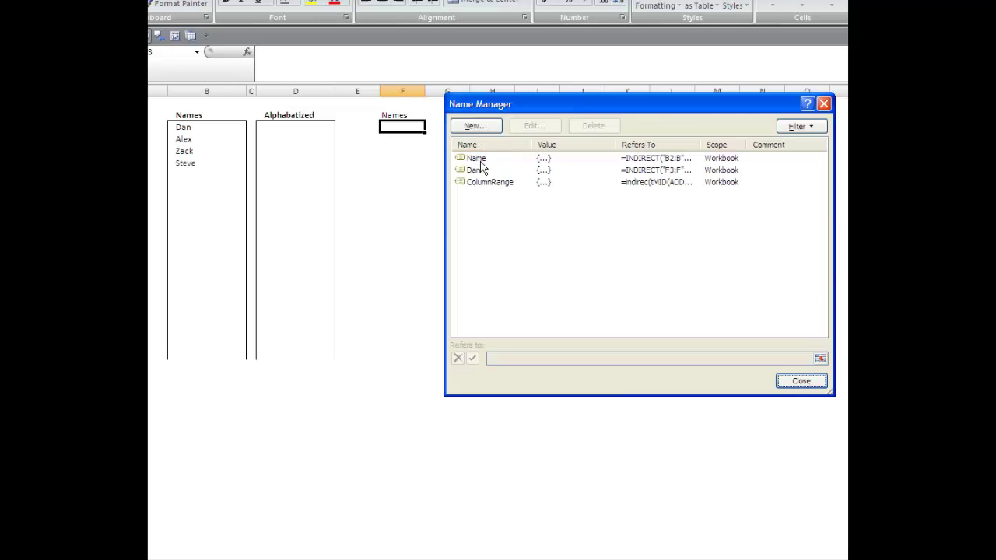
{"action": "left_click", "coordinate": [476, 158]}
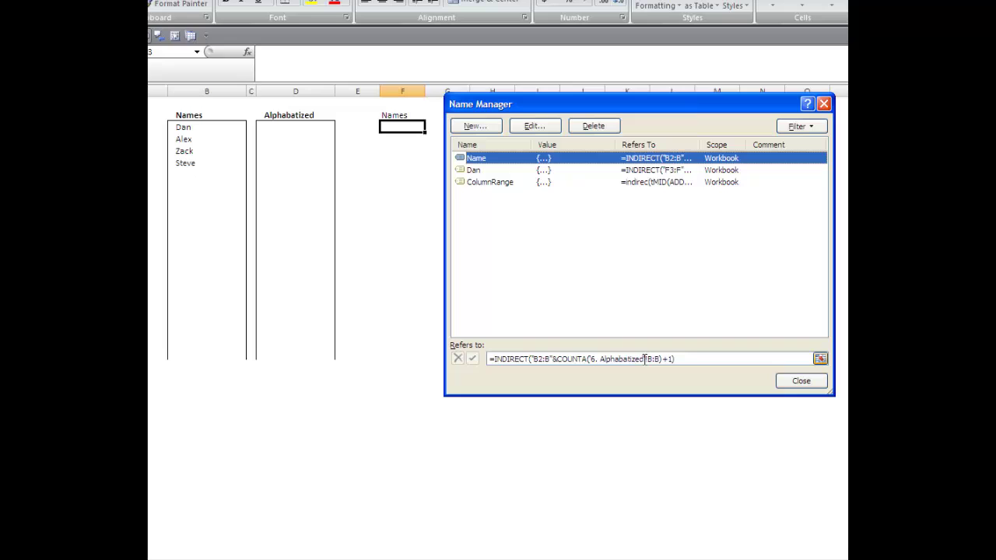
{"action": "left_click_drag", "start_coordinate": [646, 360], "coordinate": [658, 360]}
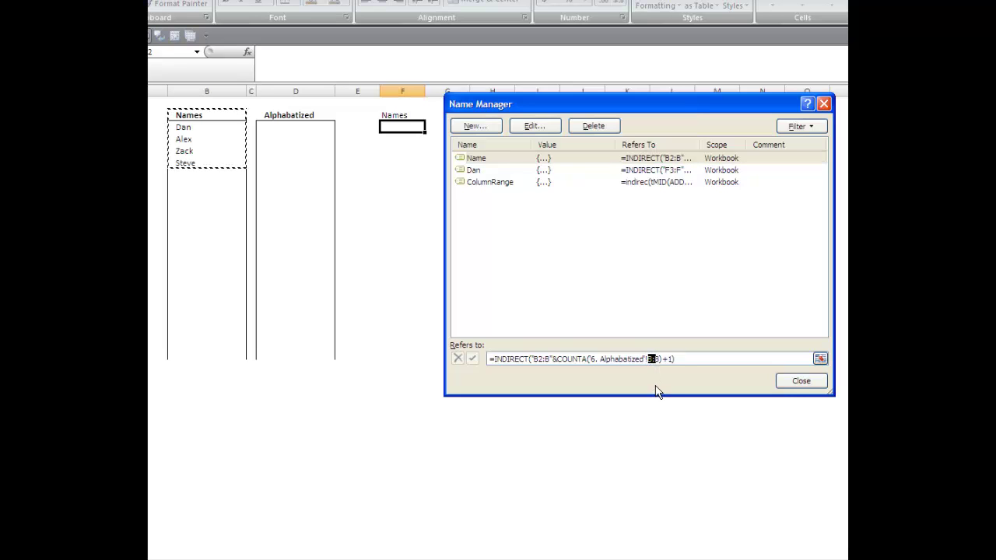
{"action": "key", "text": "ctrl+v"}
{"action": "key", "text": "ctrl+z"}
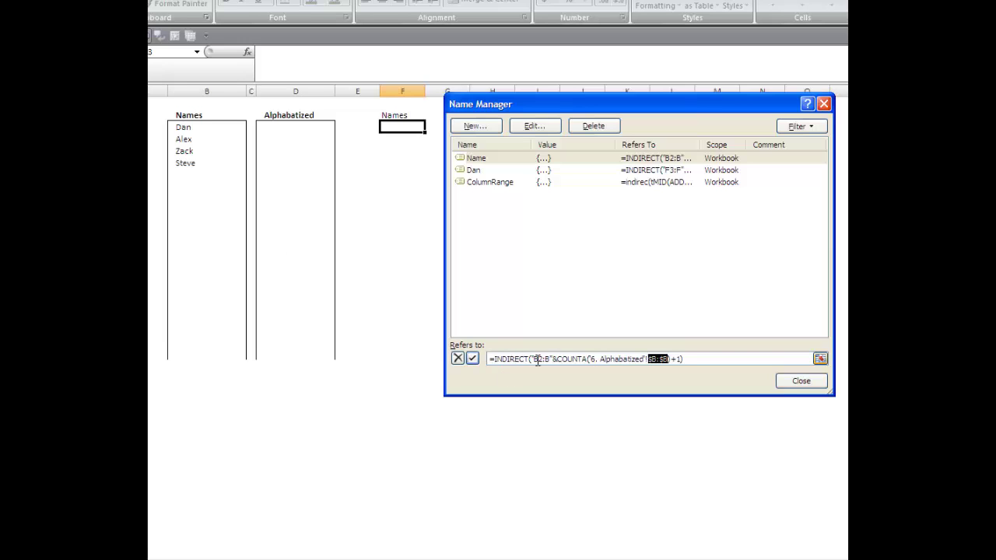
{"action": "left_click", "coordinate": [536, 358]}
{"action": "left_click", "coordinate": [472, 359]}
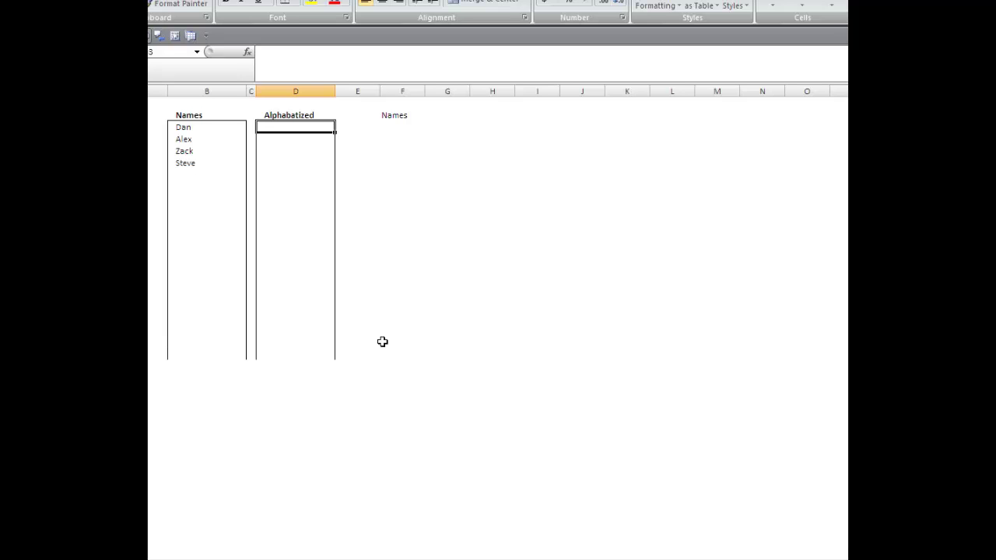
Enter the test comparison =B3=B4 in D3
{"action": "type", "text": "="}
{"action": "left_click", "coordinate": [191, 127]}
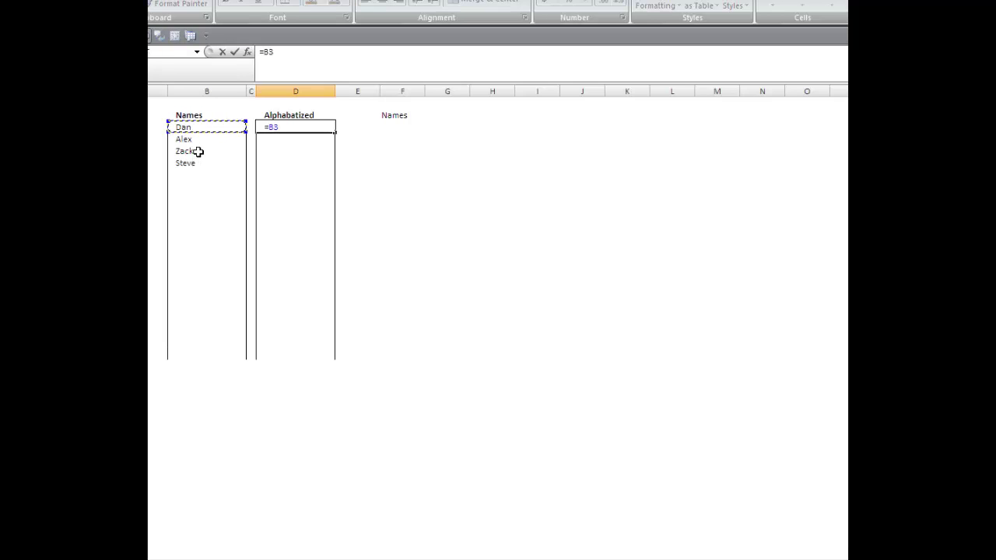
{"action": "type", "text": "="}
{"action": "left_click", "coordinate": [194, 140]}
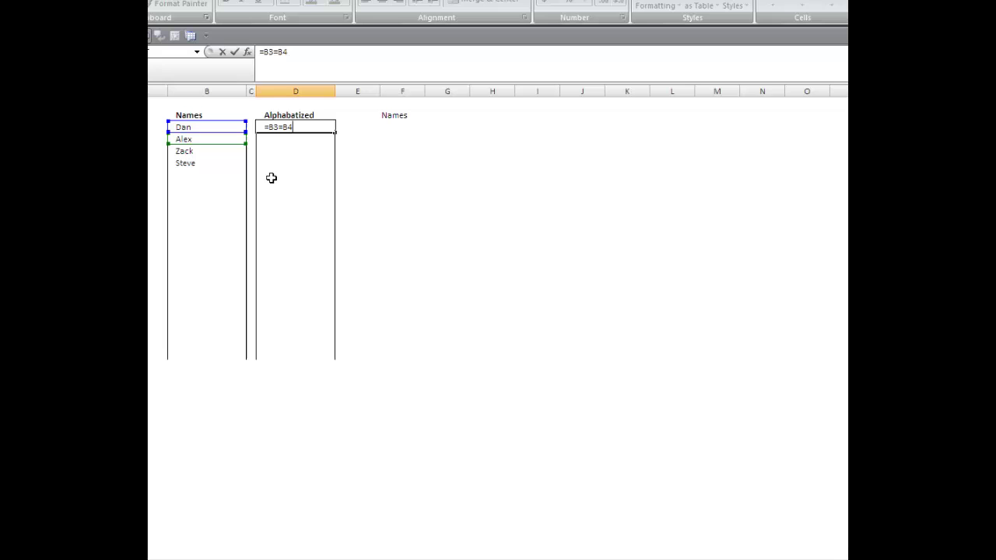
{"action": "key", "text": "Return"}
Change D3 to =B3>B4, check its TRUE result, then start overwriting it with =countif
{"action": "left_click", "coordinate": [294, 128]}
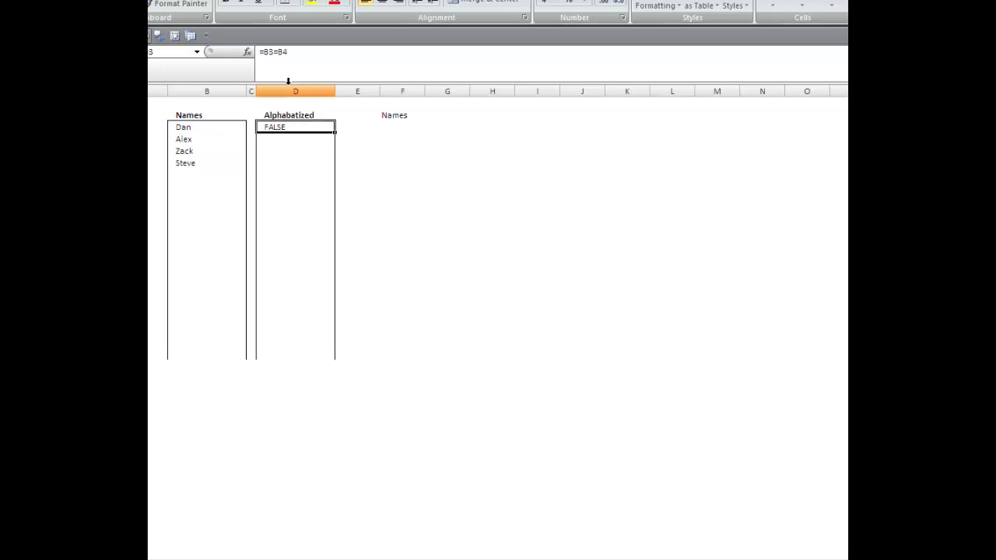
{"action": "left_click", "coordinate": [274, 52]}
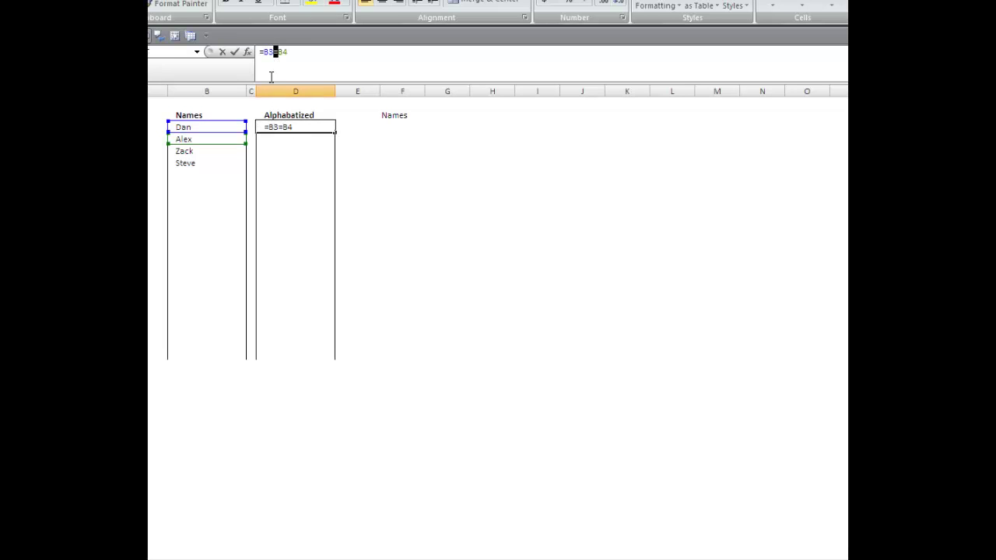
{"action": "type", "text": ">"}
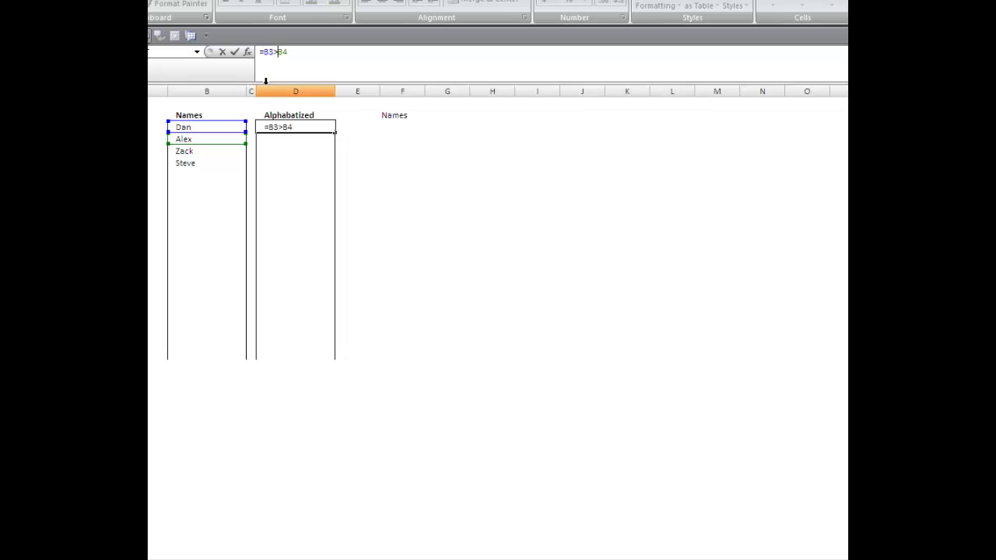
{"action": "key", "text": "Return"}
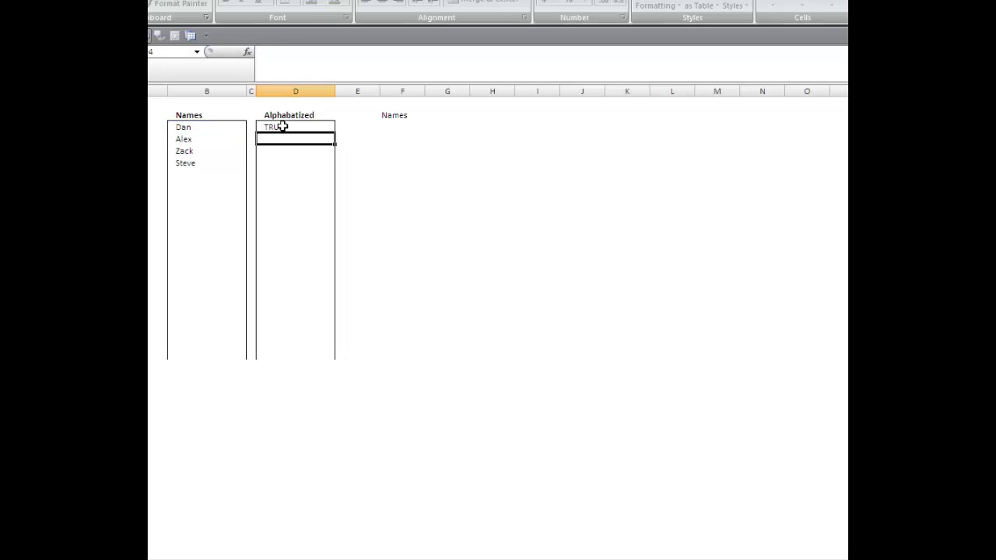
{"action": "left_click", "coordinate": [283, 127]}
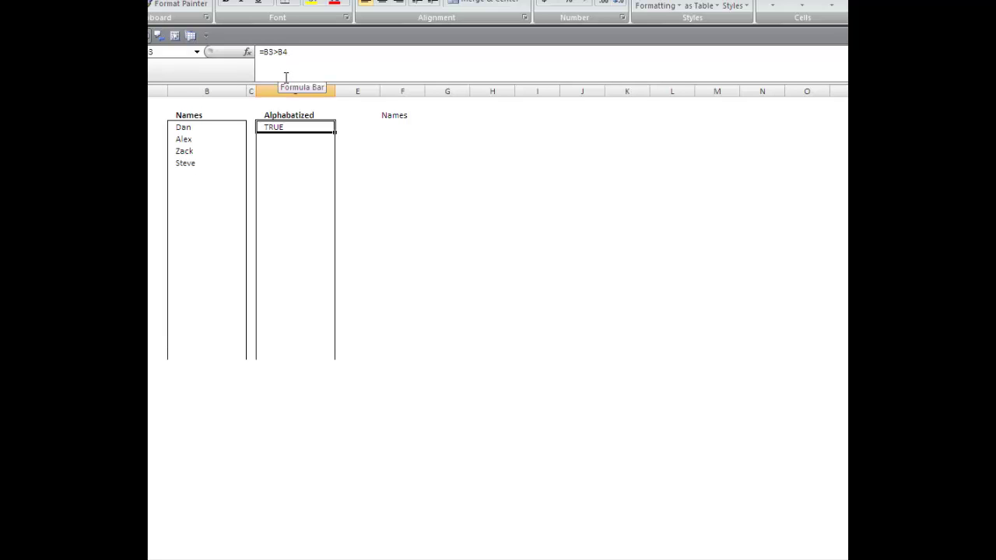
{"action": "left_click_drag", "start_coordinate": [262, 51], "coordinate": [349, 61]}
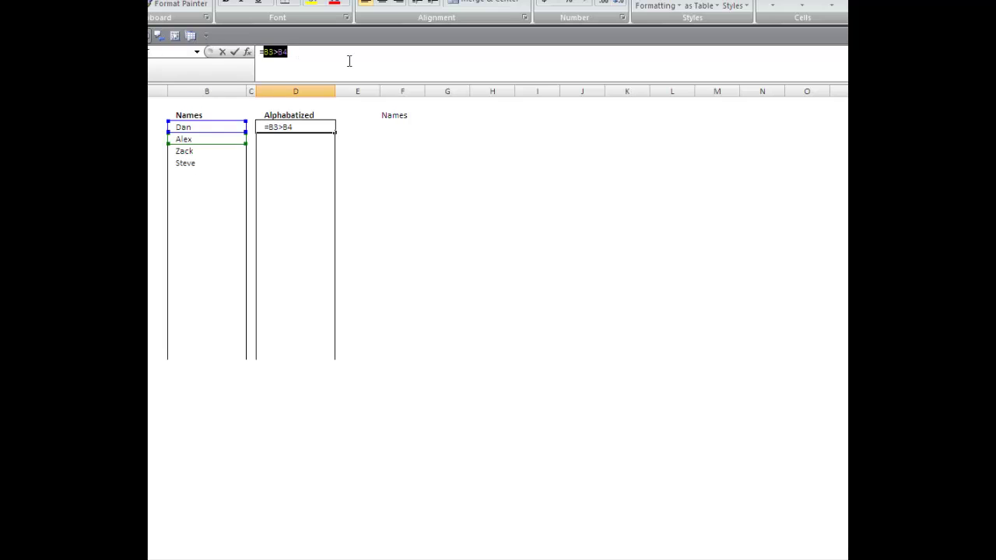
{"action": "type", "text": "=countif"}
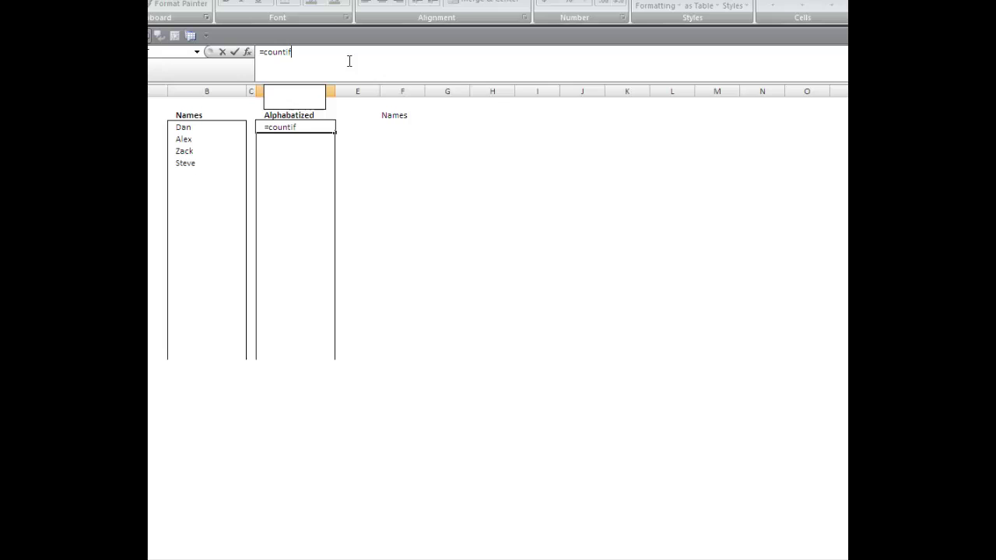
Complete D3's formula as =COUNTIF(Name, ">"&Name) via the autocomplete suggestion
{"action": "key", "text": "Tab"}
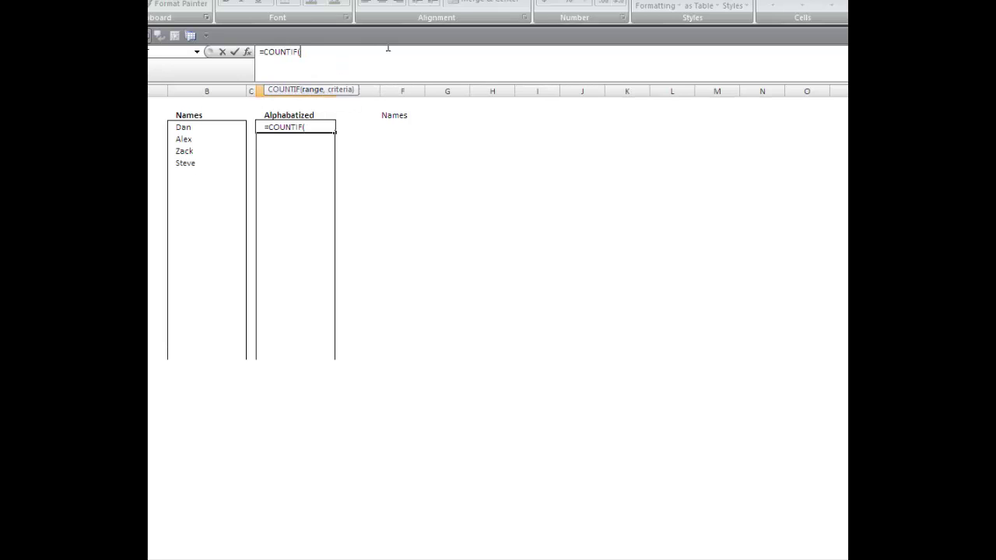
{"action": "type", "text": "Name,"}
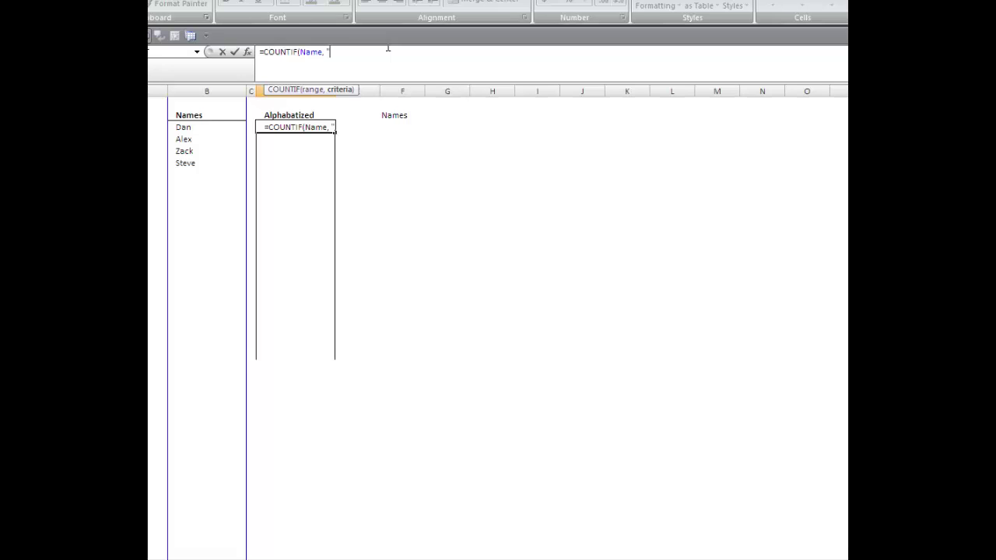
{"action": "type", "text": ">\"&Na"}
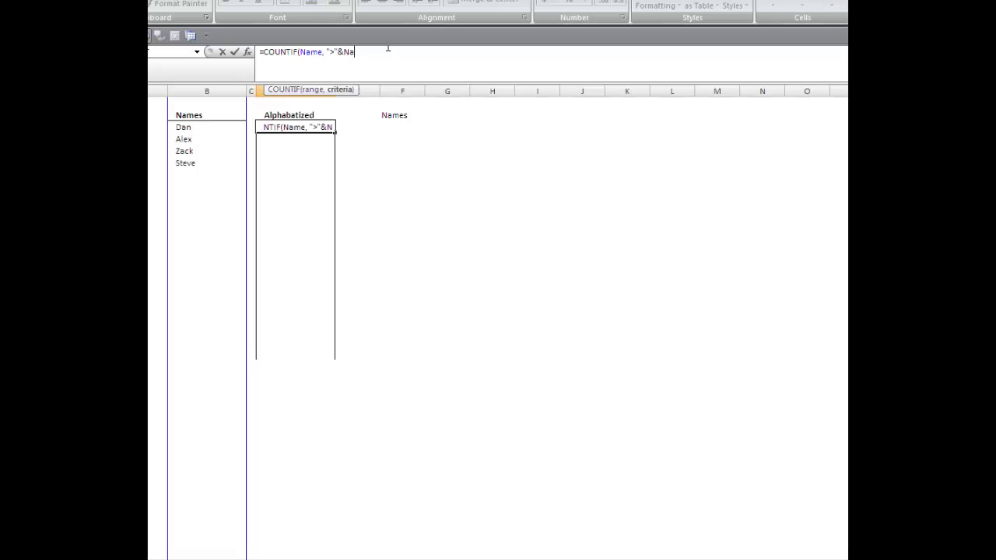
{"action": "type", "text": "me"}
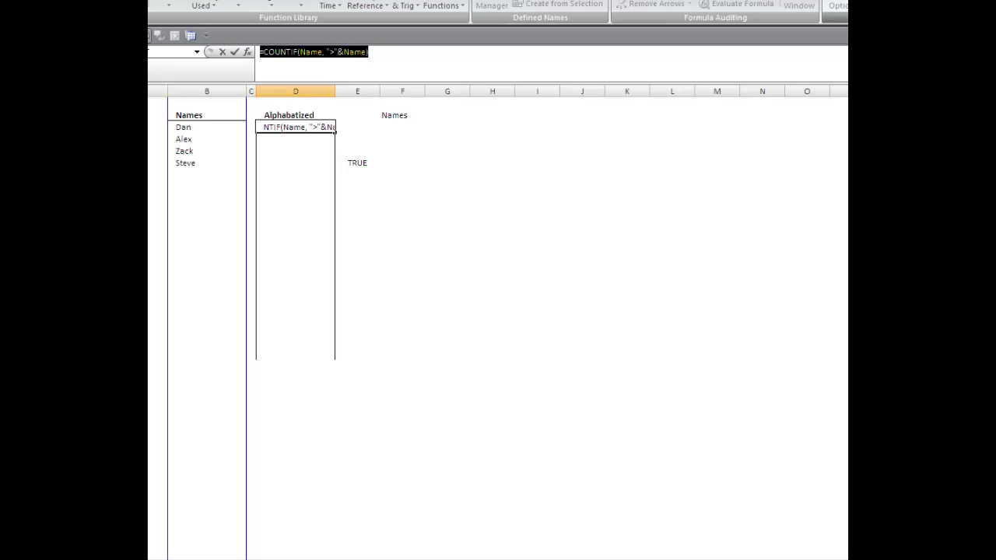
Preview the COUNTIF result with F9 and correct its criterion to ">"
{"action": "key", "text": "F9"}
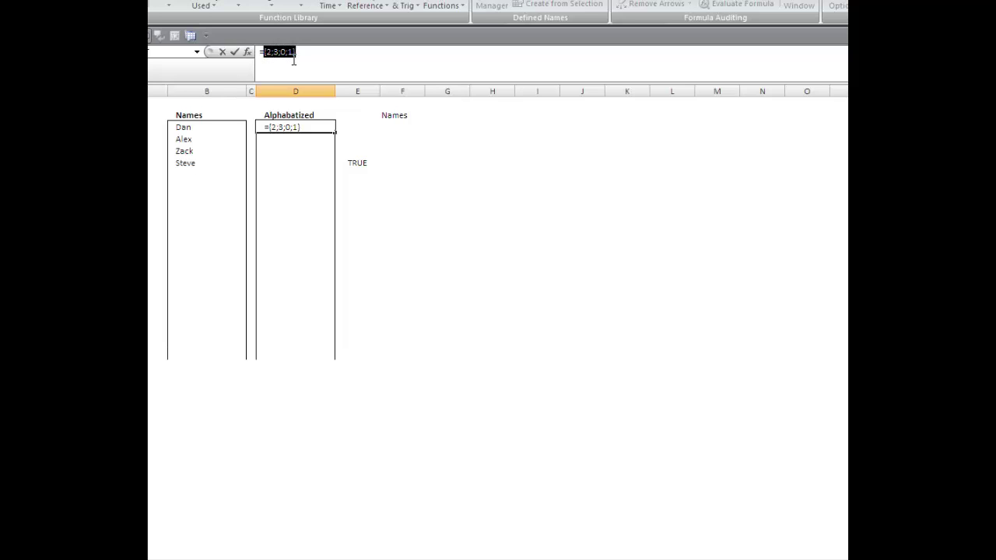
{"action": "key", "text": "ctrl+z"}
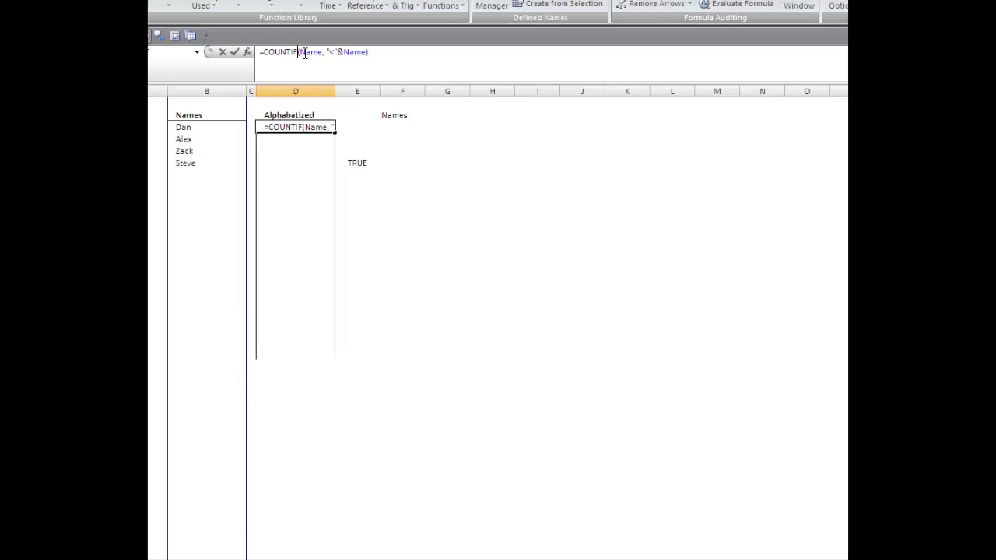
{"action": "left_click", "coordinate": [306, 52]}
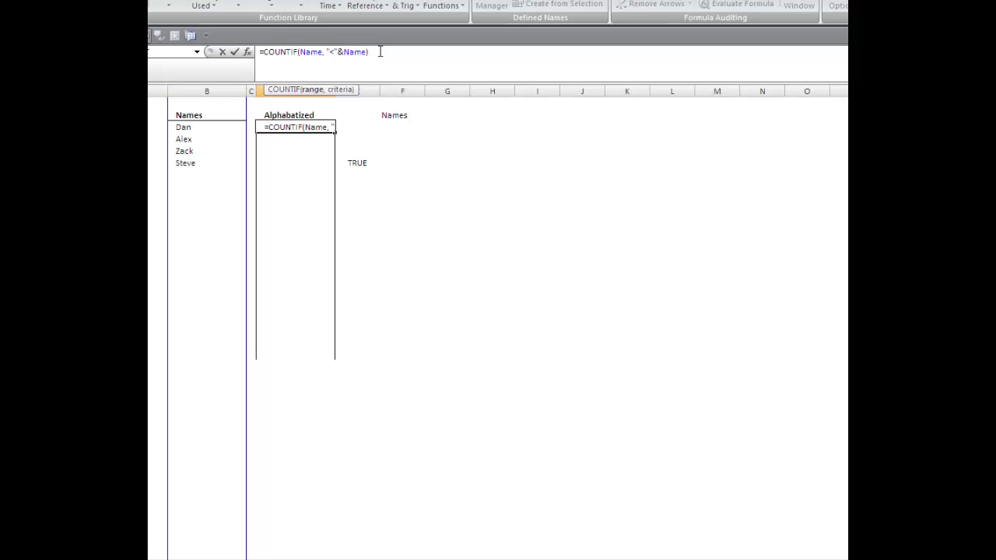
{"action": "left_click_drag", "start_coordinate": [381, 51], "coordinate": [346, 51]}
{"action": "left_click", "coordinate": [333, 51]}
{"action": "key", "text": "Delete"}
{"action": "type", "text": ">"}
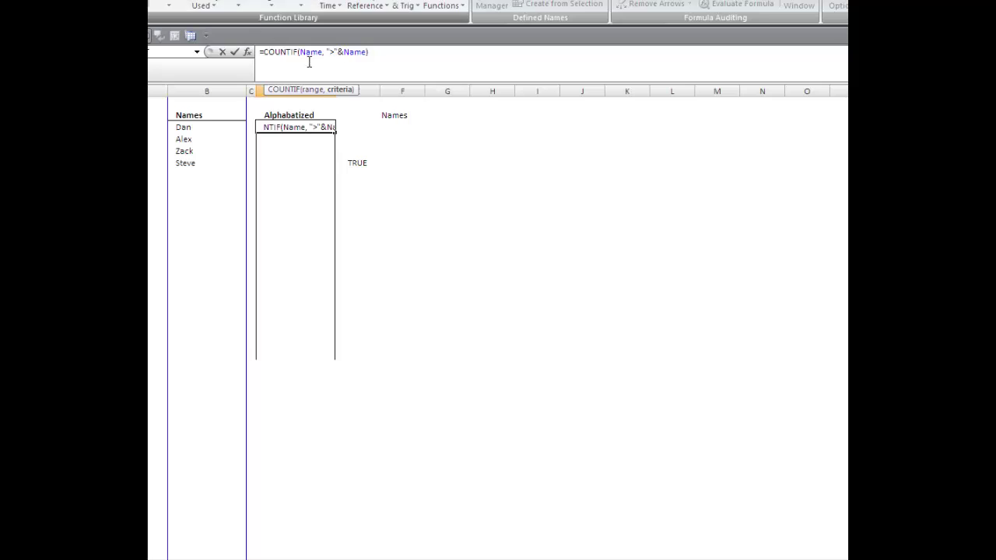
Evaluate COUNTIF(Name, ">"&Name) with F9 to inspect its ranking array, then restore it
{"action": "left_click_drag", "start_coordinate": [381, 56], "coordinate": [263, 50]}
{"action": "key", "text": "F9"}
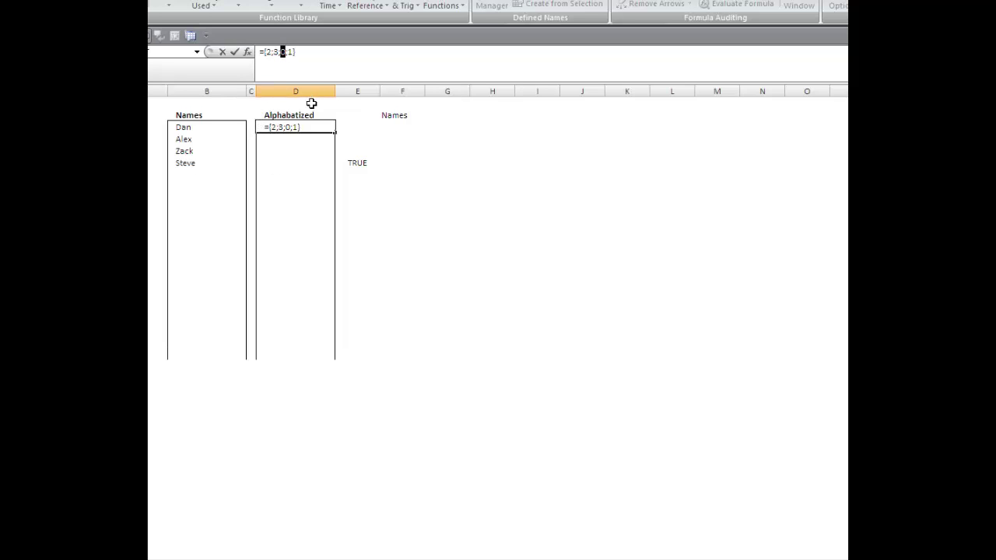
{"action": "key", "text": "ctrl+z"}
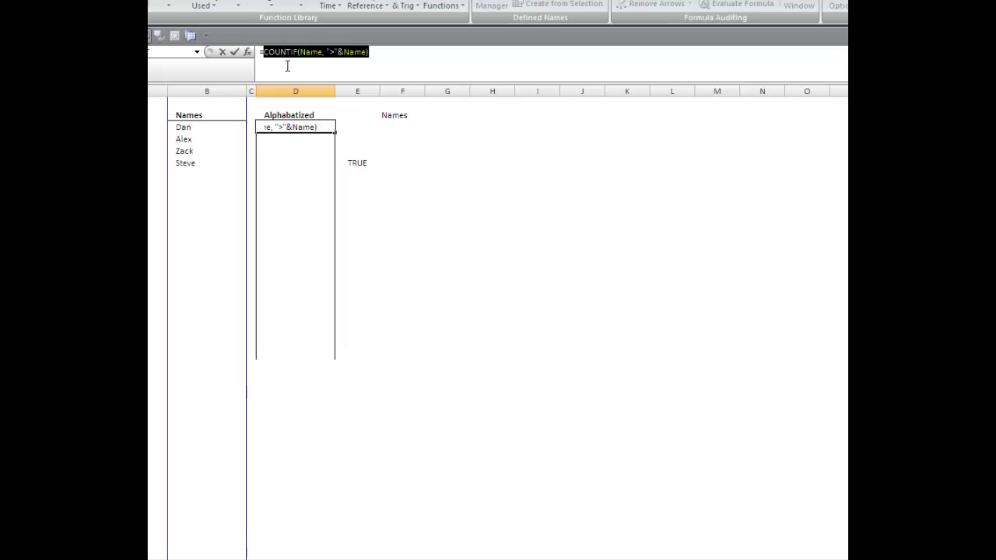
{"action": "left_click", "coordinate": [266, 51]}
{"action": "key", "text": "Left"}
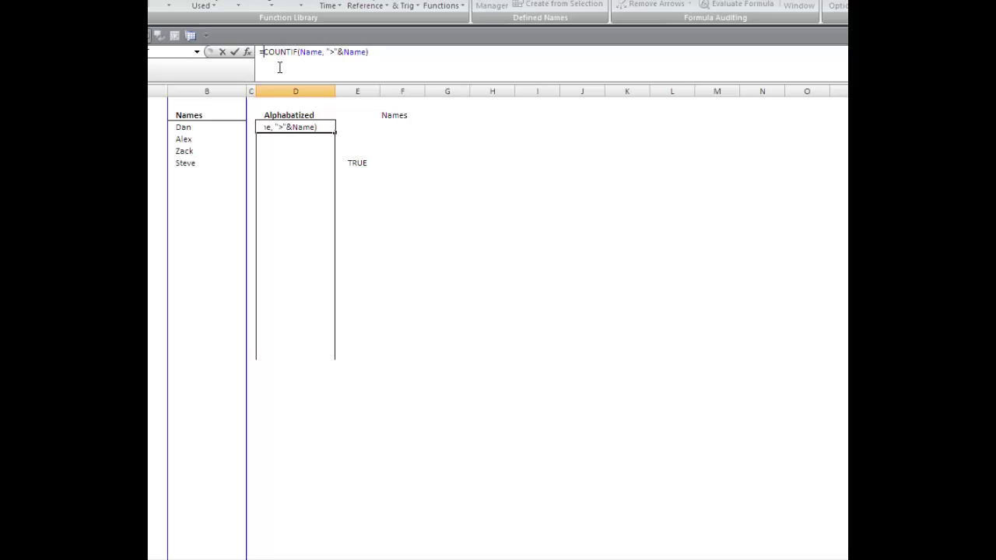
{"action": "left_click_drag", "start_coordinate": [264, 51], "coordinate": [383, 56]}
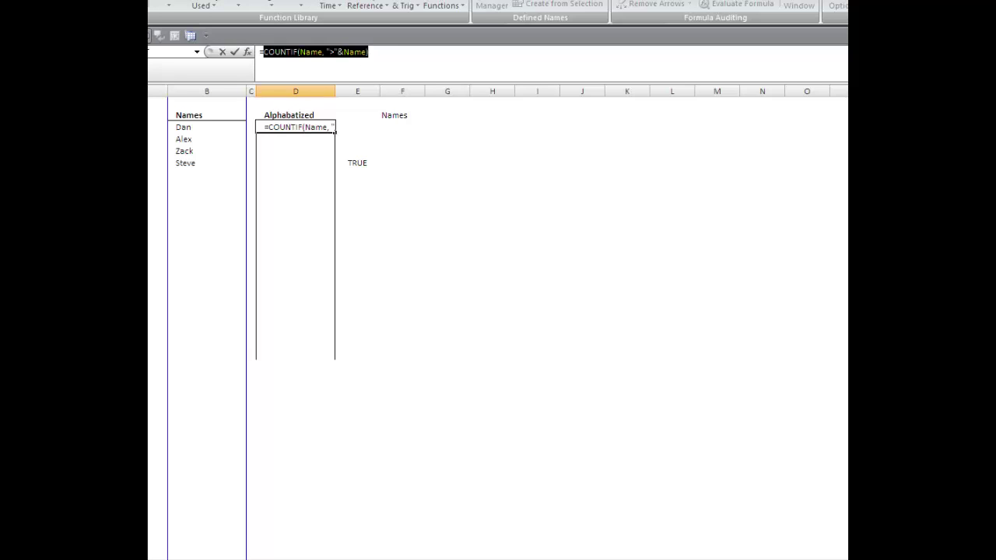
{"action": "key", "text": "F9"}
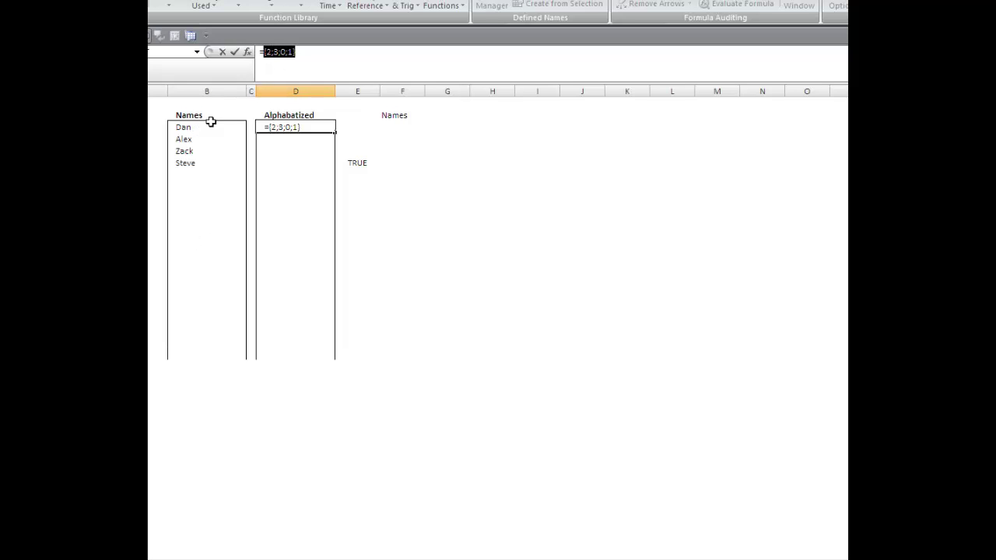
{"action": "left_click", "coordinate": [275, 51]}
{"action": "key", "text": "ctrl+z"}
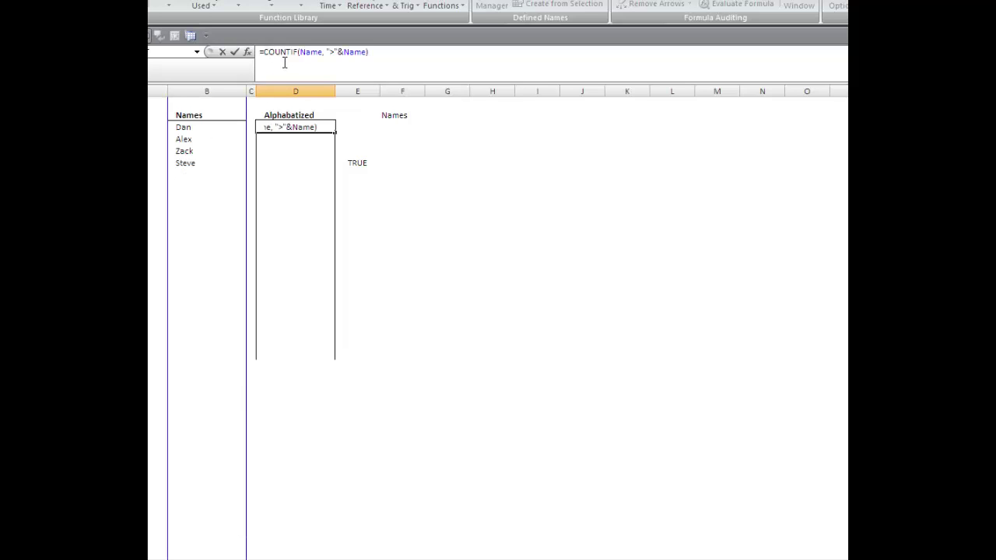
Wrap it as =LARGE(COUNTIF(Name, ">"&Name),ROWS($D$3:D3)) and preview the result 3
{"action": "type", "text": "larg"}
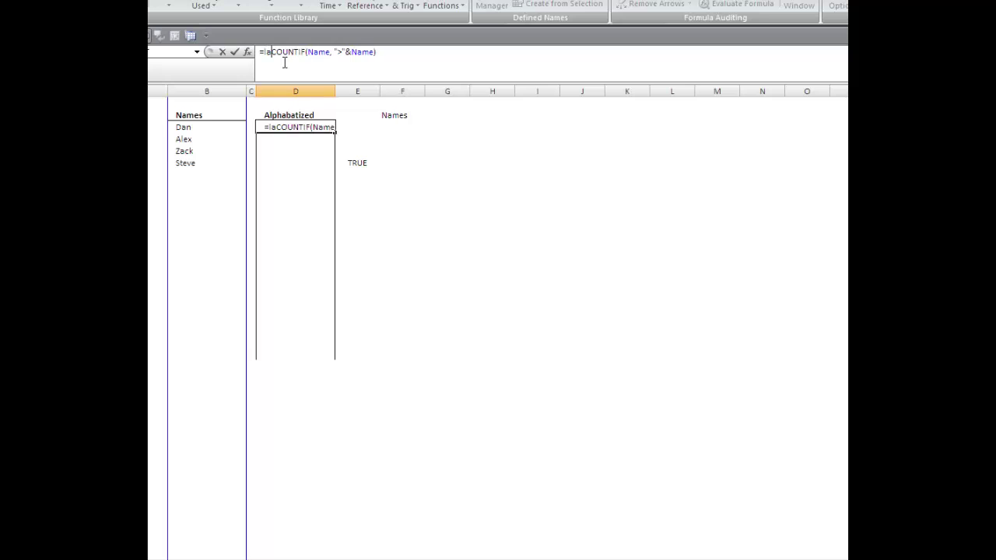
{"action": "type", "text": "e"}
{"action": "key", "text": "Tab"}
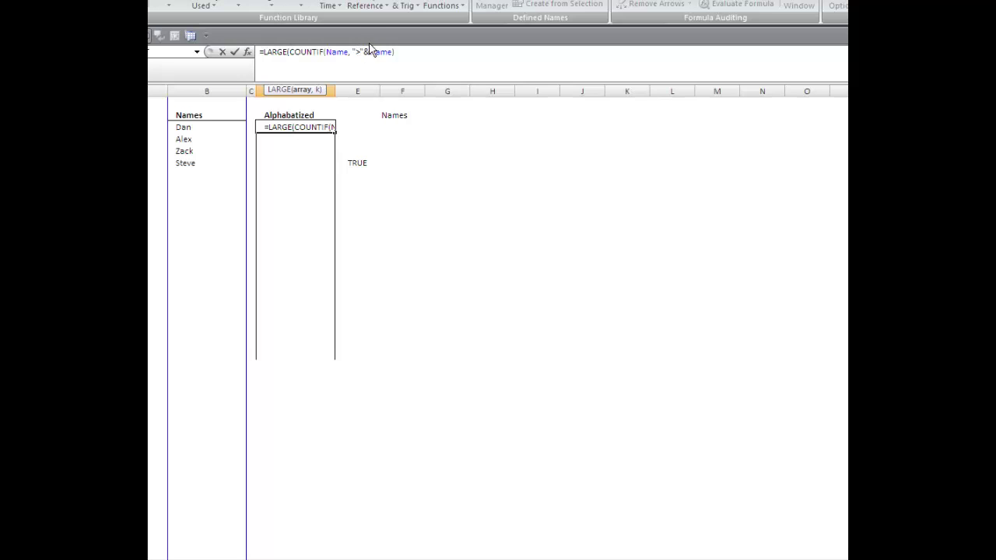
{"action": "type", "text": "COUNTIF(Name, \">\"&Name),rows("}
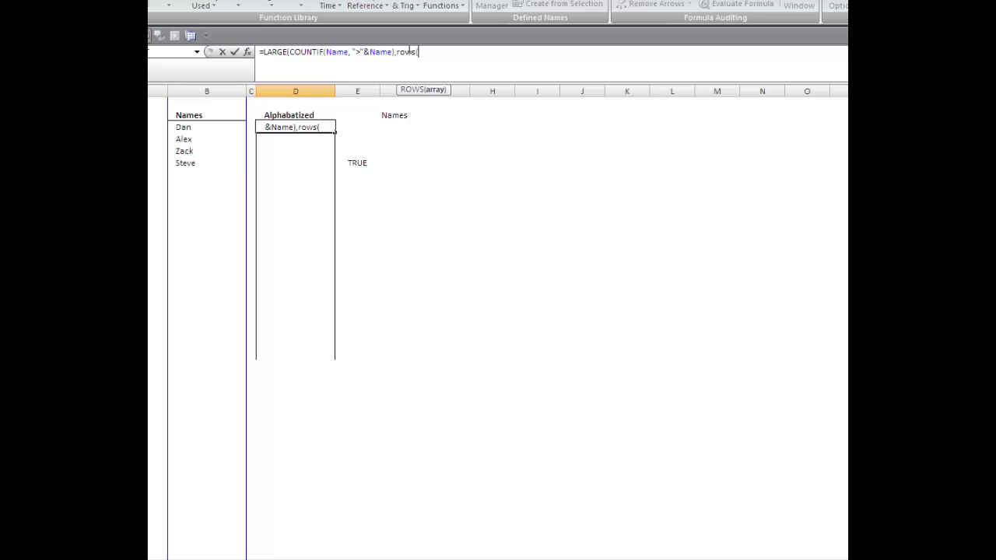
{"action": "key", "text": "Left"}
{"action": "left_click", "coordinate": [429, 52]}
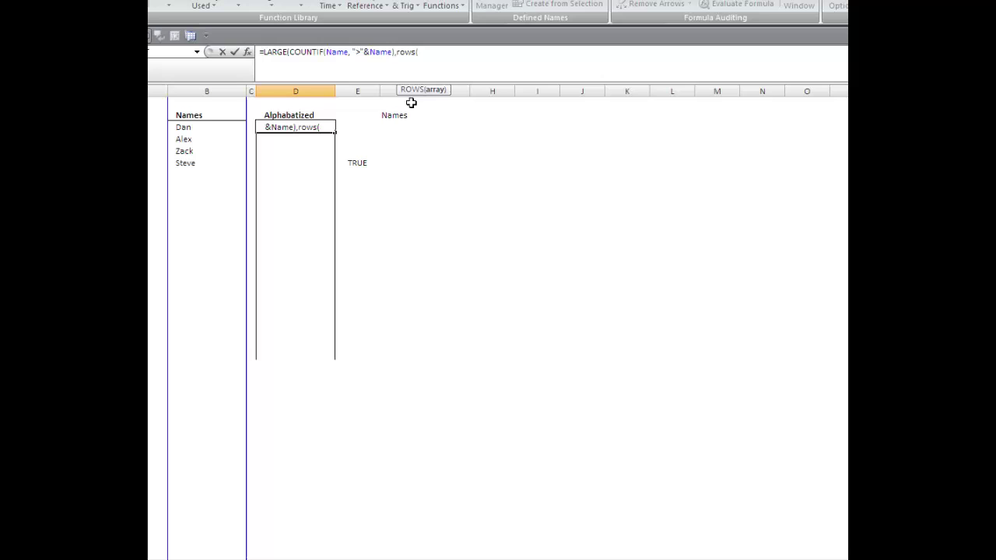
{"action": "type", "text": "d3:"}
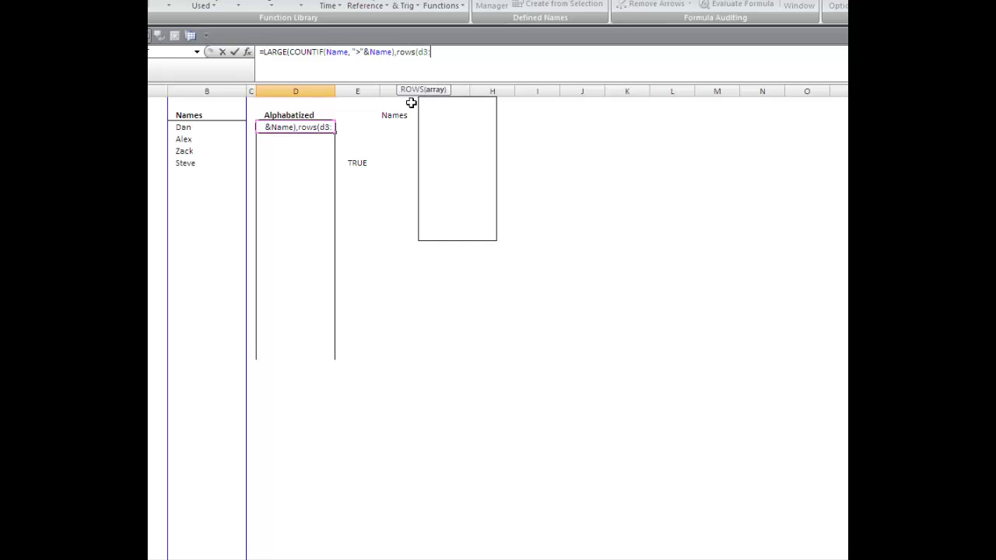
{"action": "type", "text": "d3"}
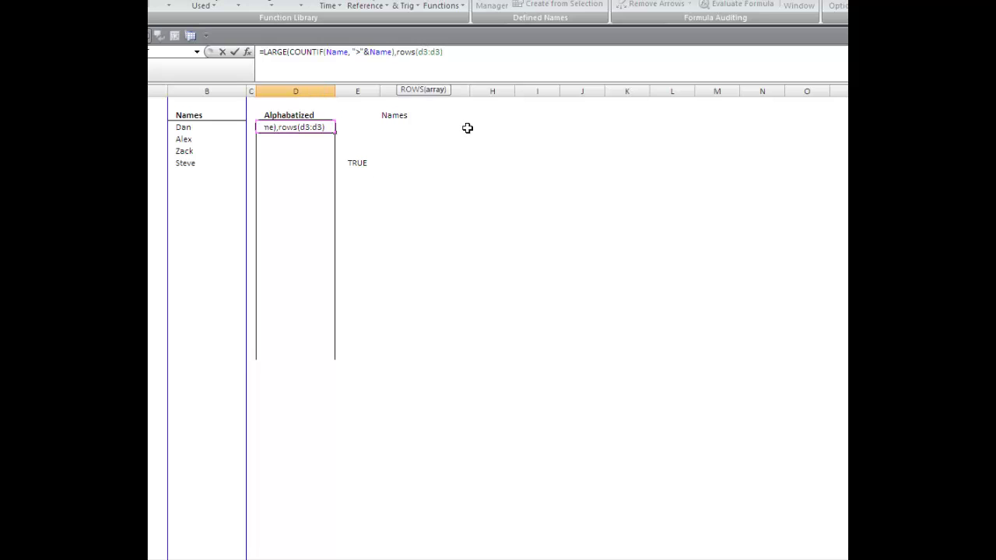
{"action": "key", "text": "F4"}
{"action": "left_click", "coordinate": [467, 51]}
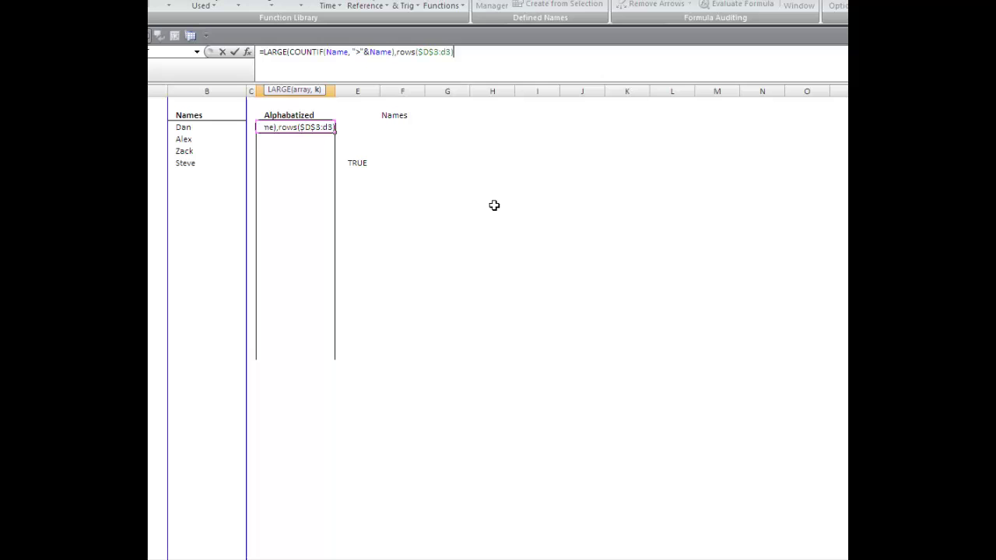
{"action": "type", "text": ")"}
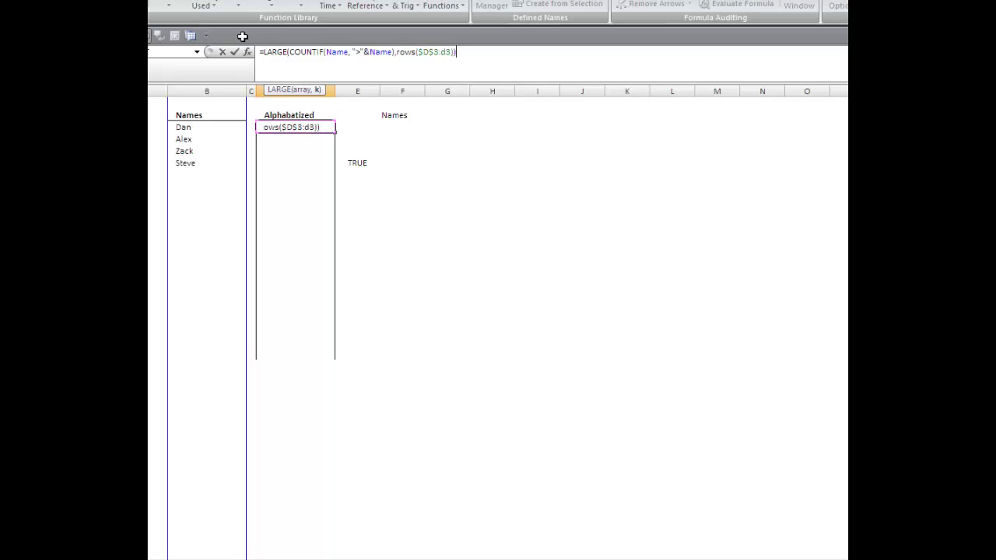
{"action": "left_click", "coordinate": [261, 52]}
{"action": "left_click_drag", "start_coordinate": [263, 52], "coordinate": [498, 74]}
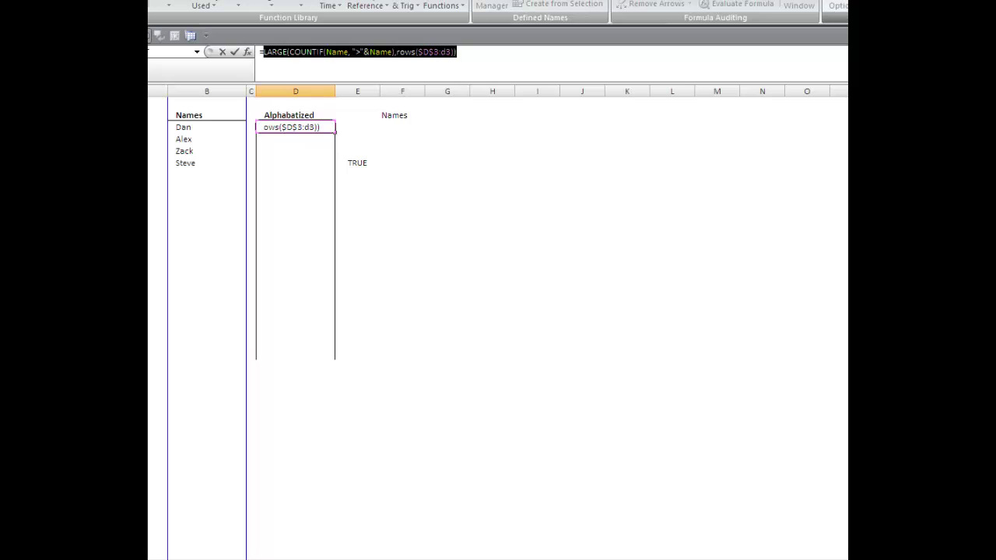
{"action": "key", "text": "F9"}
Restore the LARGE formula in D3 and begin wrapping it in an outer function
{"action": "left_click", "coordinate": [270, 51]}
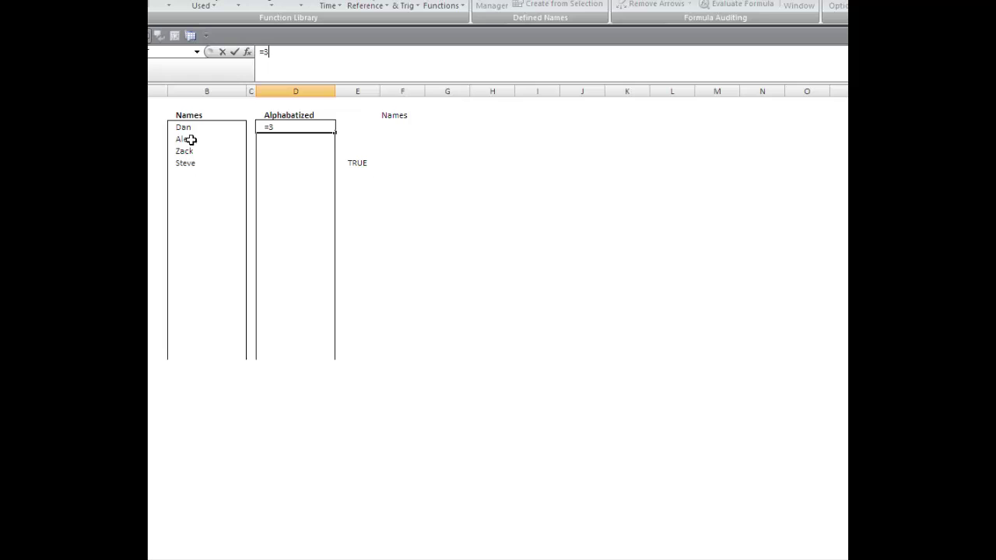
{"action": "key", "text": "ctrl+z"}
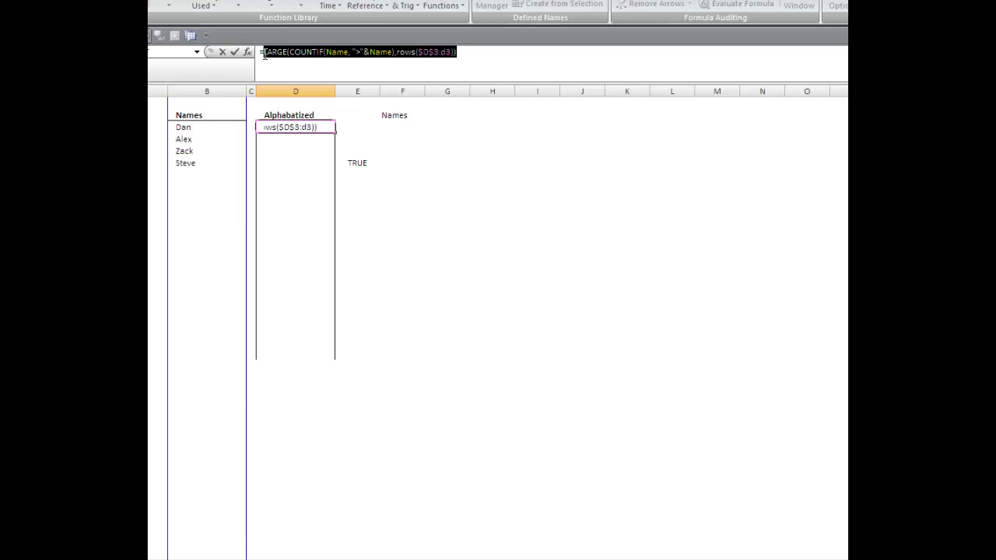
{"action": "type", "text": "index("}
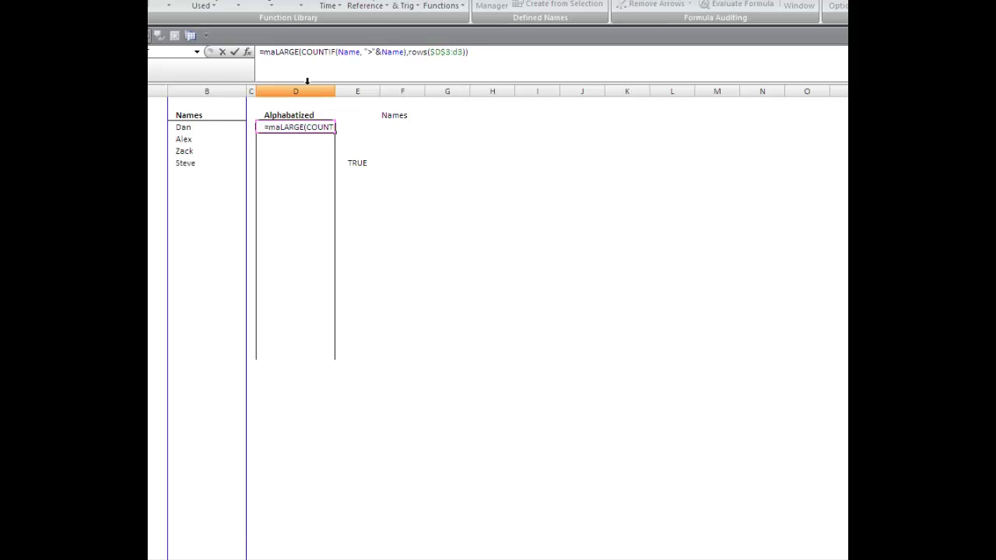
{"action": "key", "text": "Tab"}
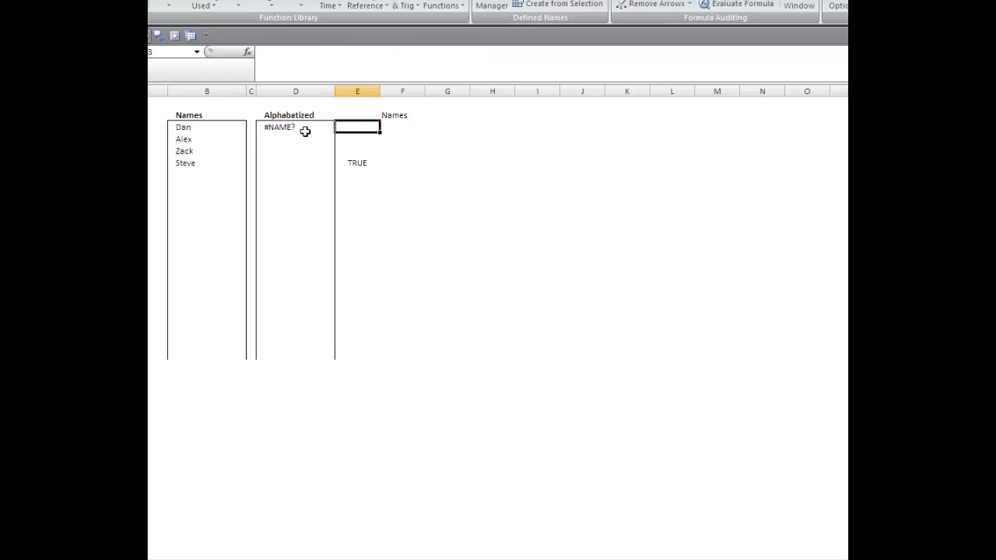
Finish D3 as array formula MATCH(LARGE(...),COUNTIF(Name,">"&Name),0), returning 2
{"action": "left_click", "coordinate": [306, 129]}
{"action": "left_click", "coordinate": [309, 60]}
{"action": "type", "text": ", \">\"&Name),ROWS($D$3:D3)),"}
{"action": "left_click_drag", "start_coordinate": [316, 52], "coordinate": [421, 52]}
{"action": "key", "text": "ctrl+c"}
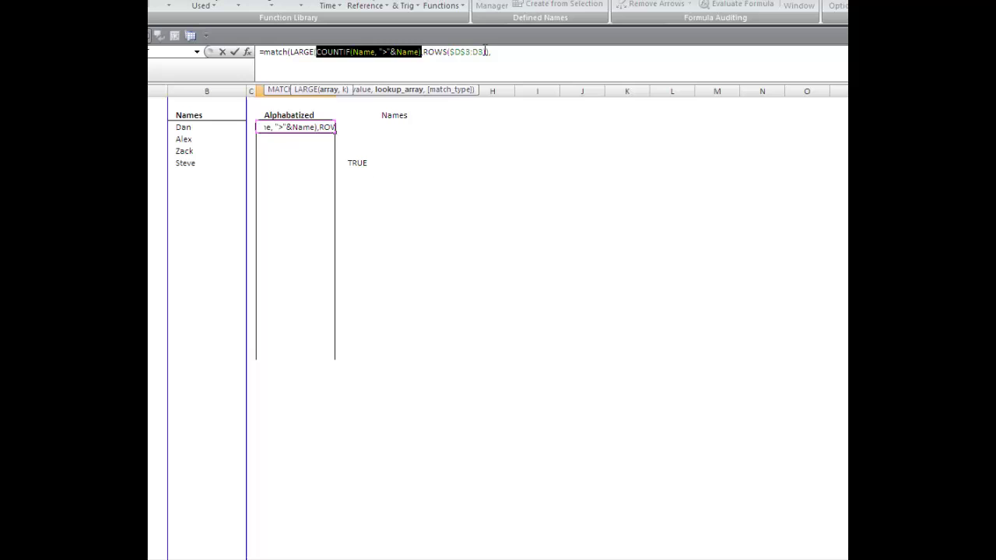
{"action": "left_click", "coordinate": [506, 53]}
{"action": "key", "text": "ctrl+v"}
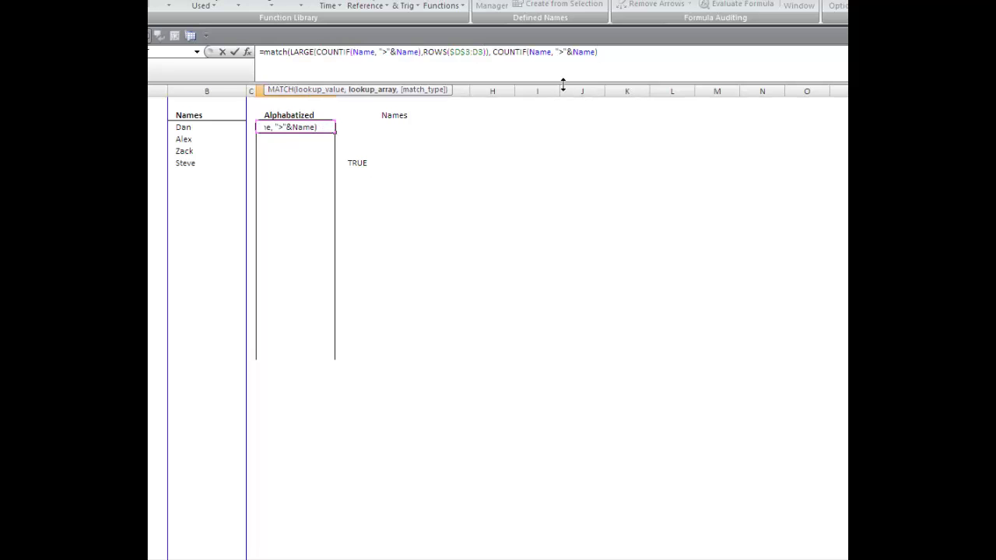
{"action": "type", "text": ",0"}
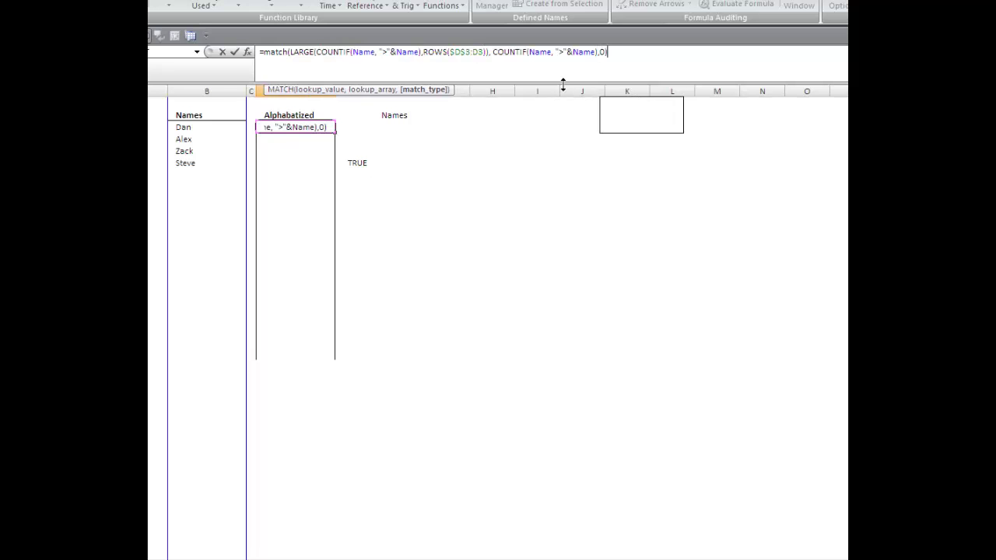
{"action": "type", "text": ")"}
{"action": "key", "text": "ctrl+shift+Return"}
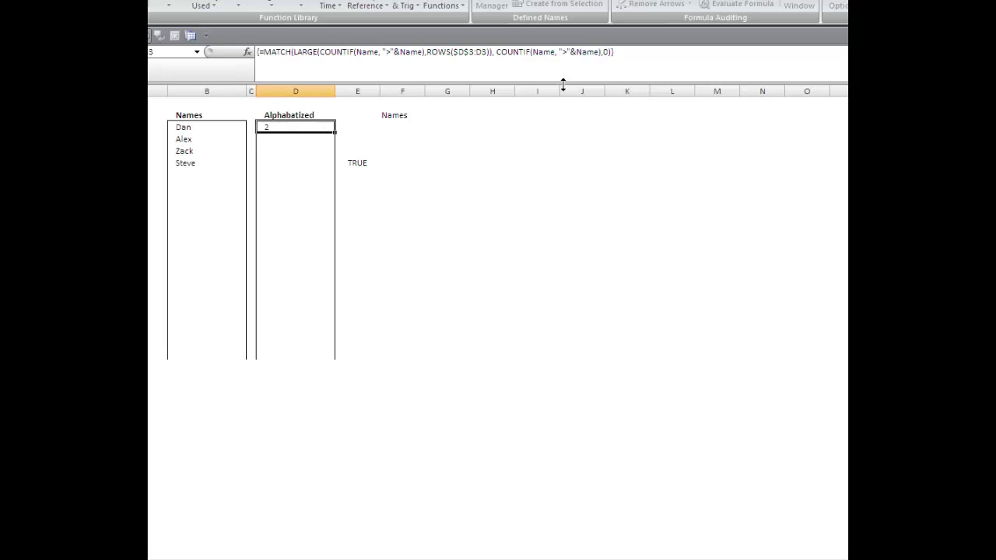
Wrap D3's formula as =INDEX(Name, MATCH(...)) and enter it as an array formula
{"action": "left_click", "coordinate": [263, 51]}
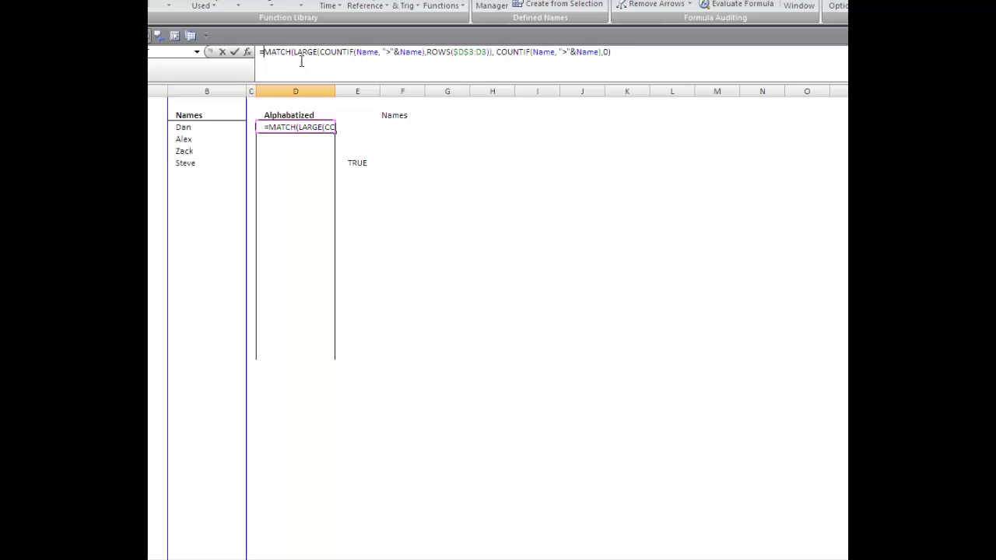
{"action": "type", "text": "index("}
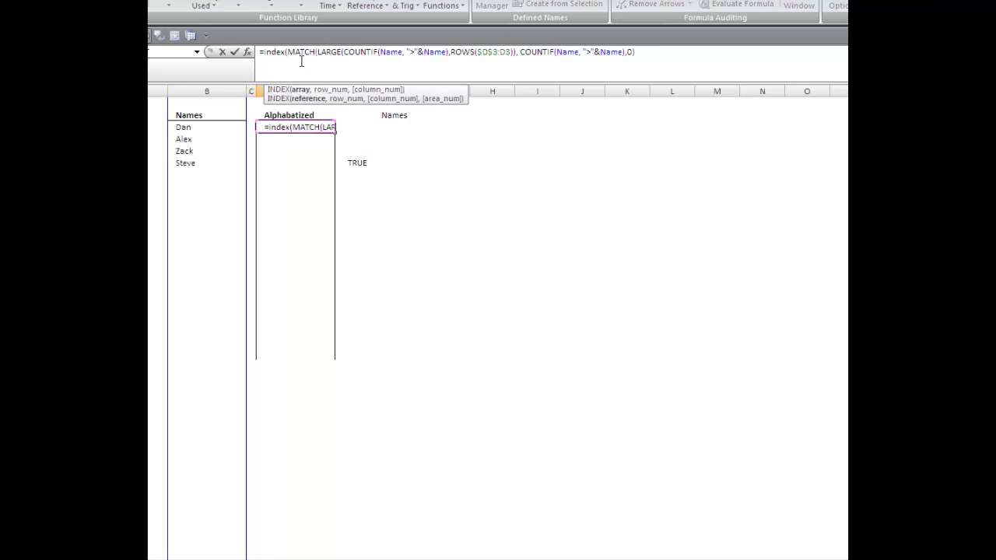
{"action": "type", "text": "Name,"}
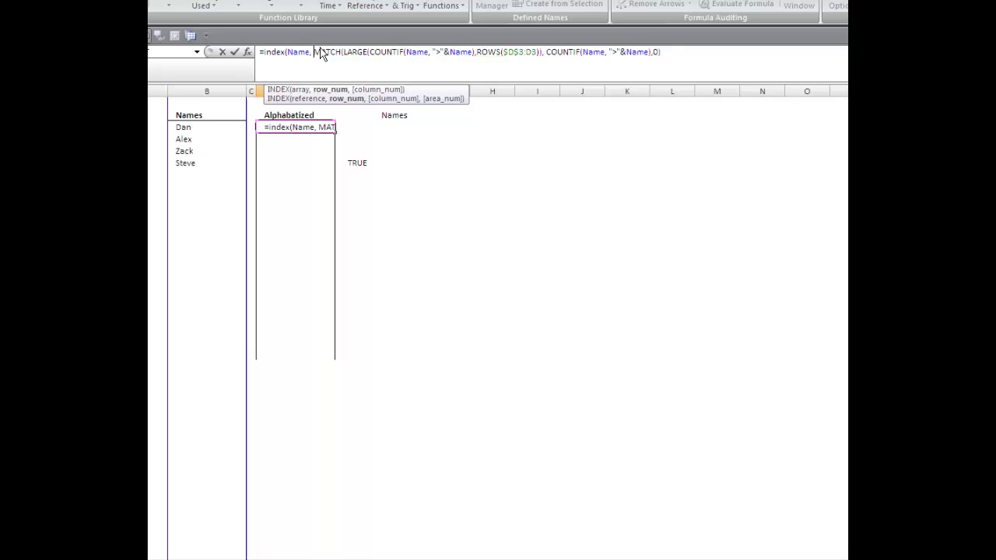
{"action": "left_click", "coordinate": [688, 51]}
{"action": "type", "text": ")"}
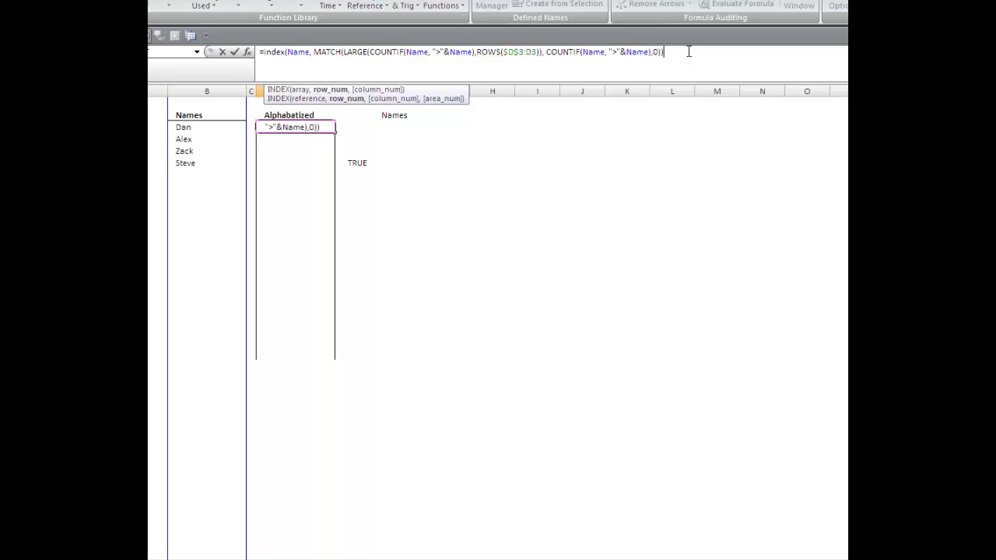
{"action": "key", "text": "ctrl+shift+Return"}
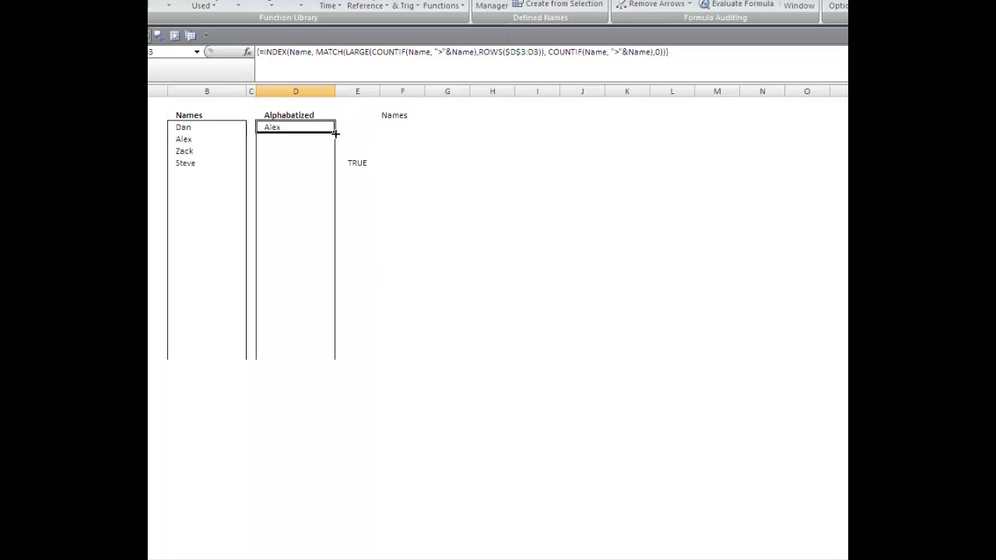
Fill D3 down to row 21 and check the sorted names Alex, Dan, Steve, Zack
{"action": "left_click_drag", "start_coordinate": [336, 132], "coordinate": [324, 346]}
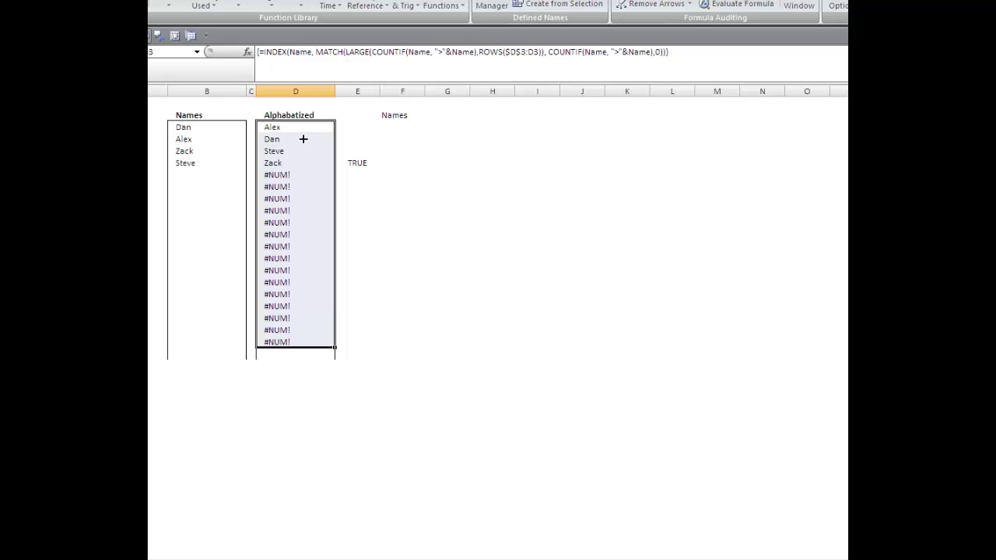
{"action": "left_click", "coordinate": [278, 163]}
{"action": "left_click", "coordinate": [285, 126]}
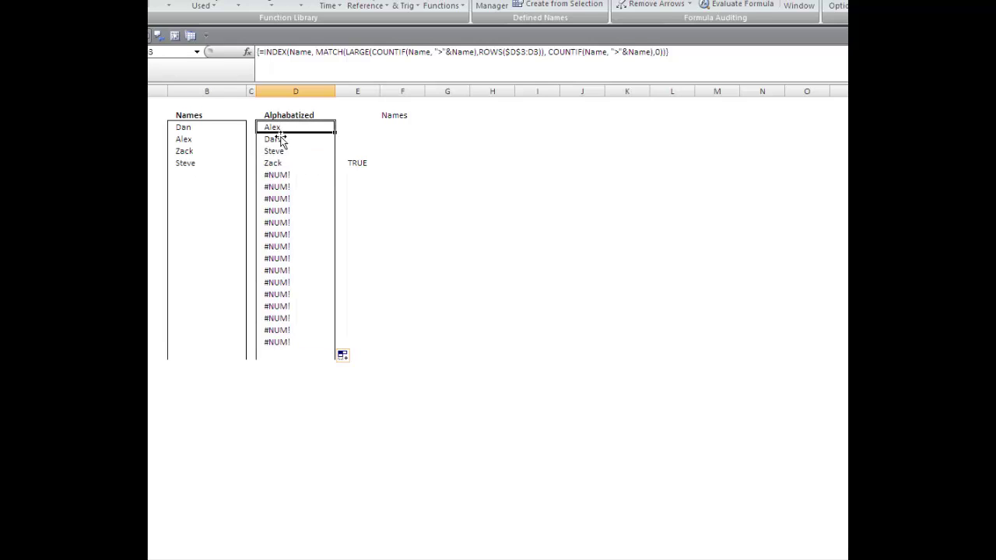
{"action": "left_click", "coordinate": [281, 140]}
{"action": "left_click", "coordinate": [277, 151]}
{"action": "left_click", "coordinate": [273, 162]}
{"action": "left_click", "coordinate": [277, 128]}
{"action": "left_click", "coordinate": [264, 52]}
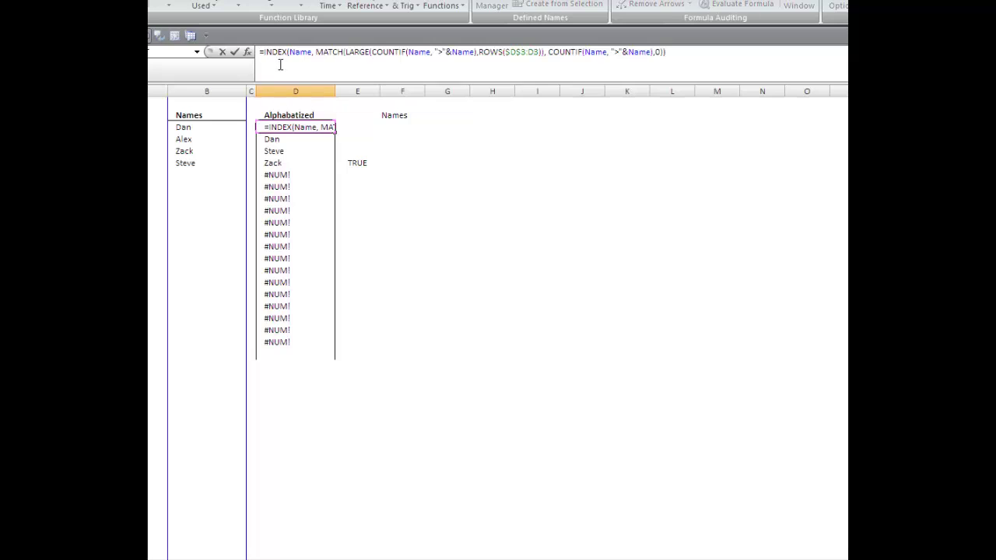
Wrap D3 in IFERROR(...,"") as an array formula to blank the #NUM! errors, and clear E2:F8
{"action": "type", "text": "ifer"}
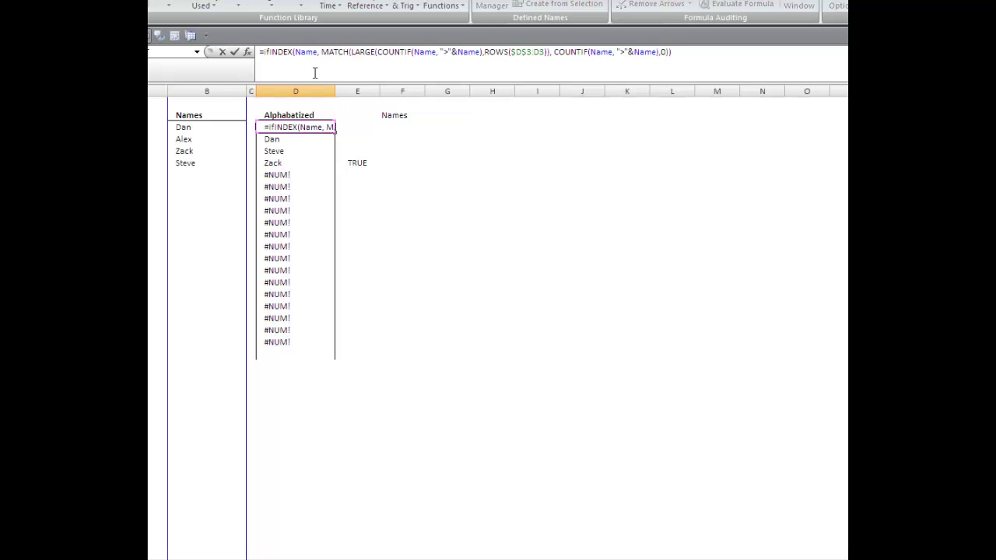
{"action": "type", "text": "ror("}
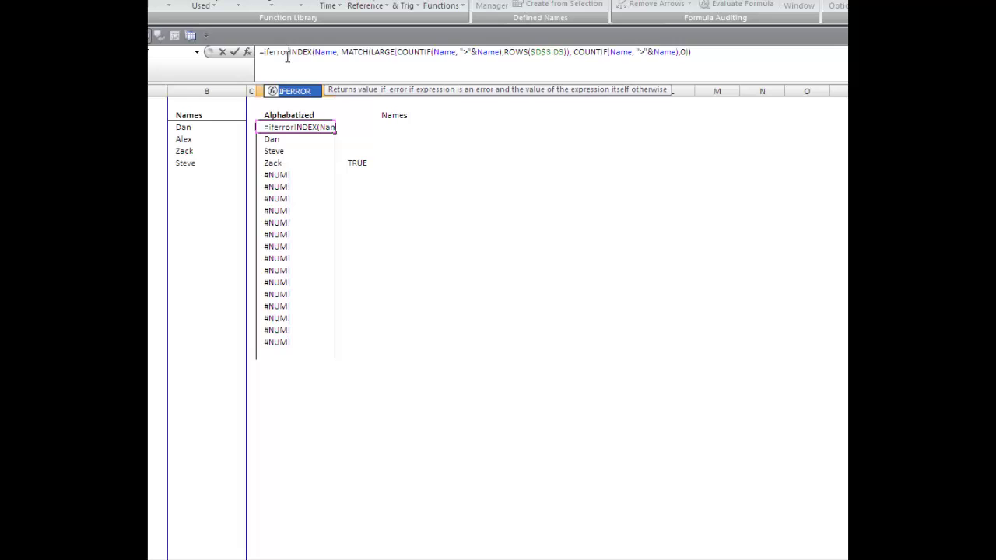
{"action": "left_click", "coordinate": [699, 51]}
{"action": "type", "text": ",\"\""}
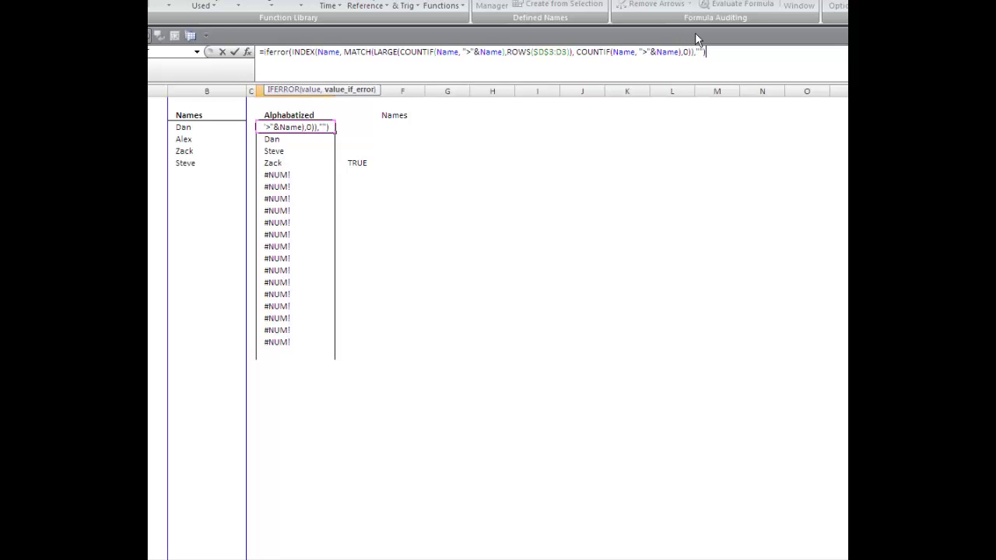
{"action": "key", "text": "ctrl+shift+Return"}
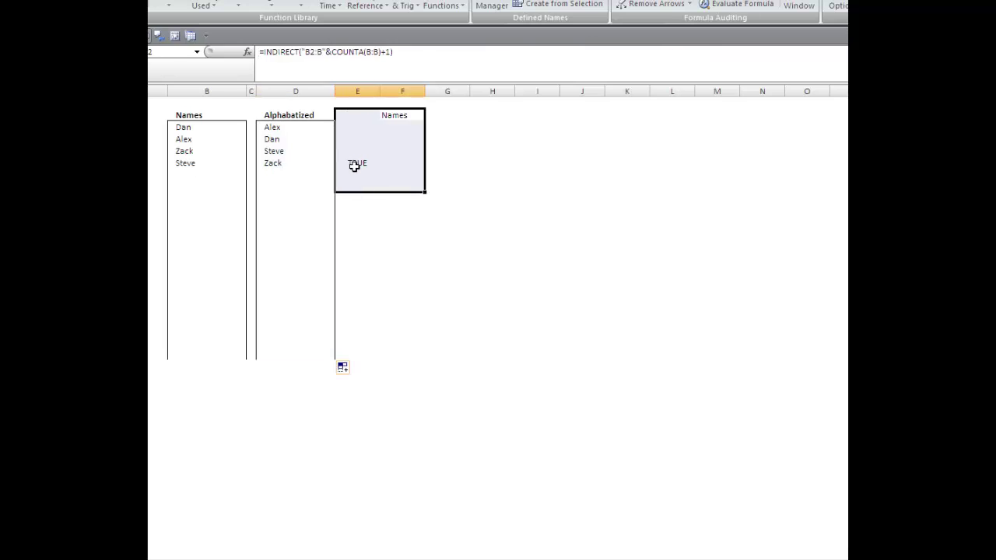
{"action": "key", "text": "Delete"}
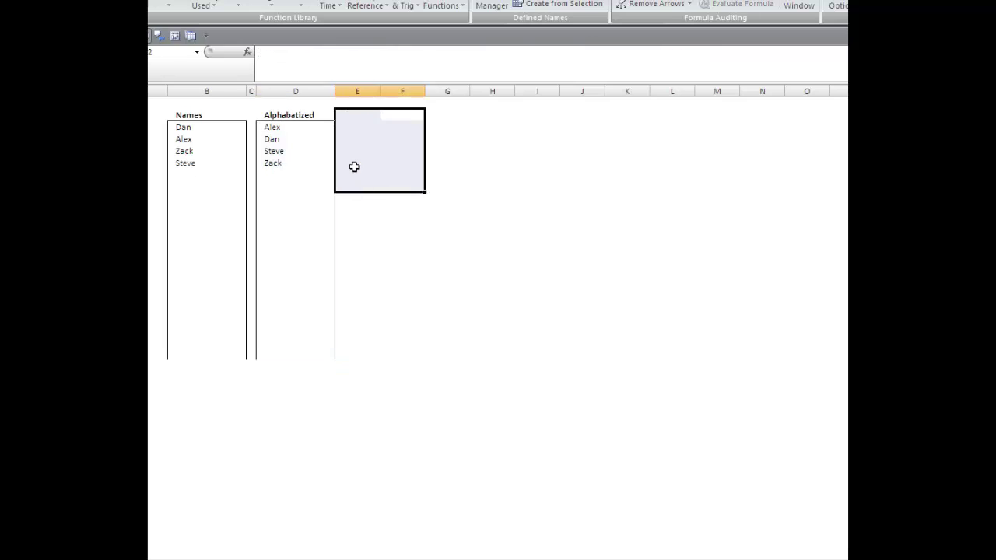
Add Brandon, Joseph and Yankee below the names in column B, then review the re-sorted D3:D9
{"action": "left_click", "coordinate": [215, 173]}
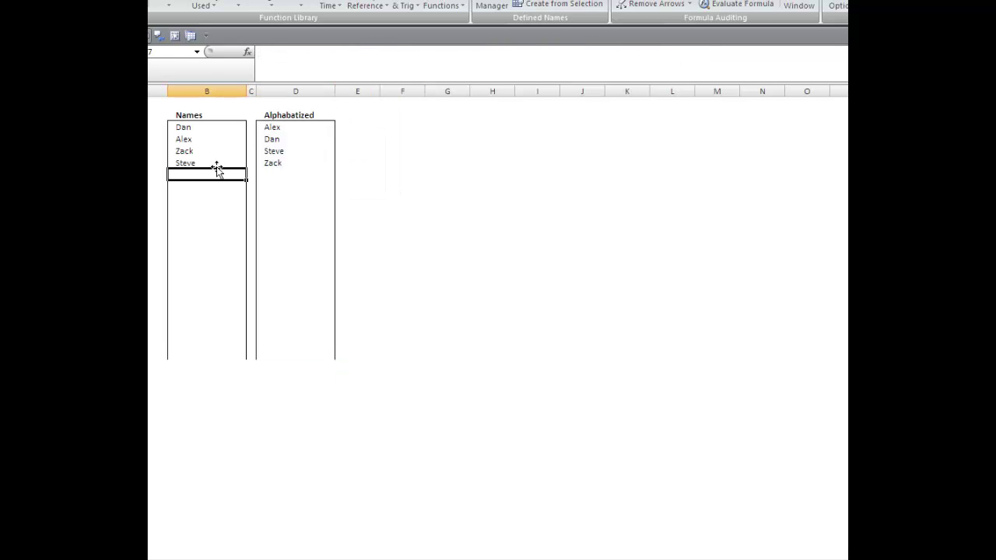
{"action": "type", "text": "Brandon"}
{"action": "key", "text": "Return"}
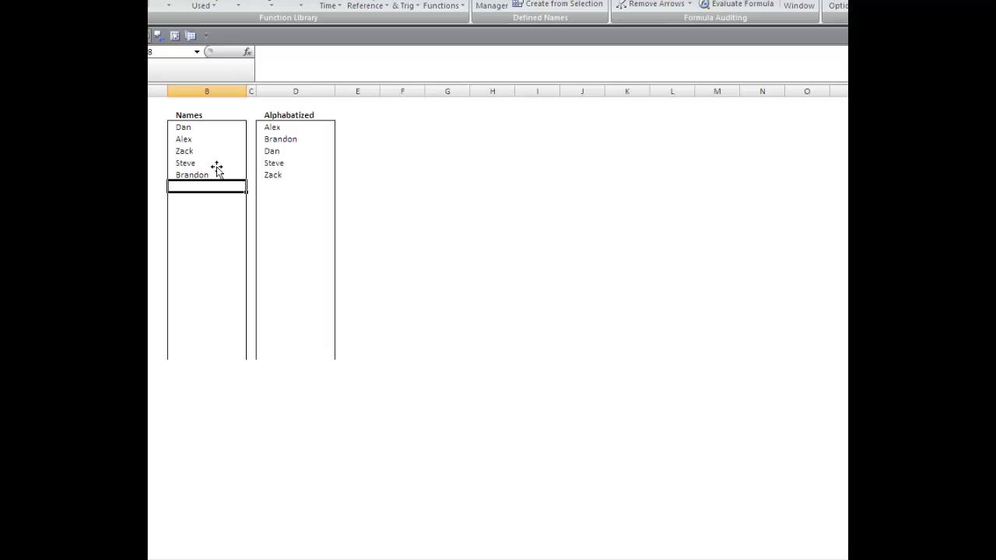
{"action": "type", "text": "Joseph"}
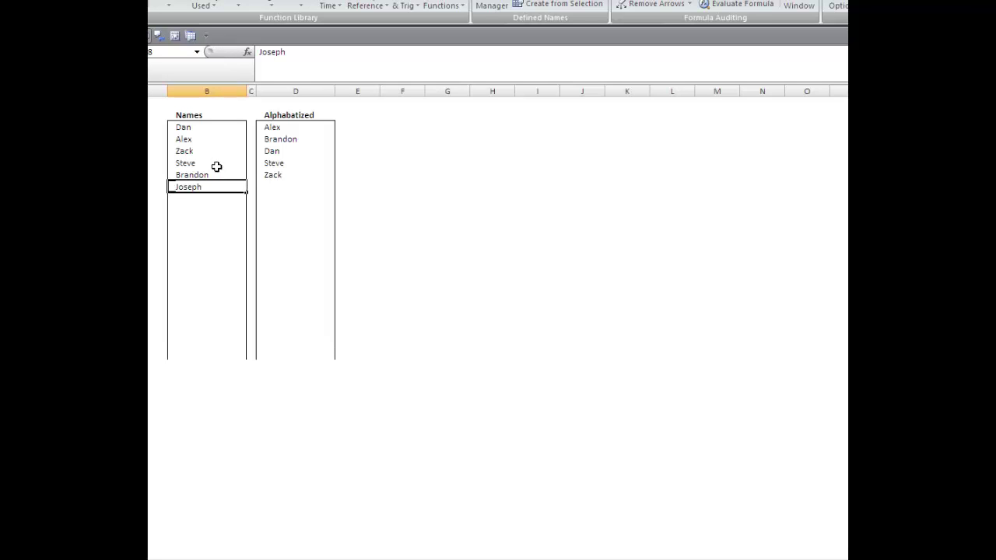
{"action": "key", "text": "Return"}
{"action": "type", "text": "Yankee"}
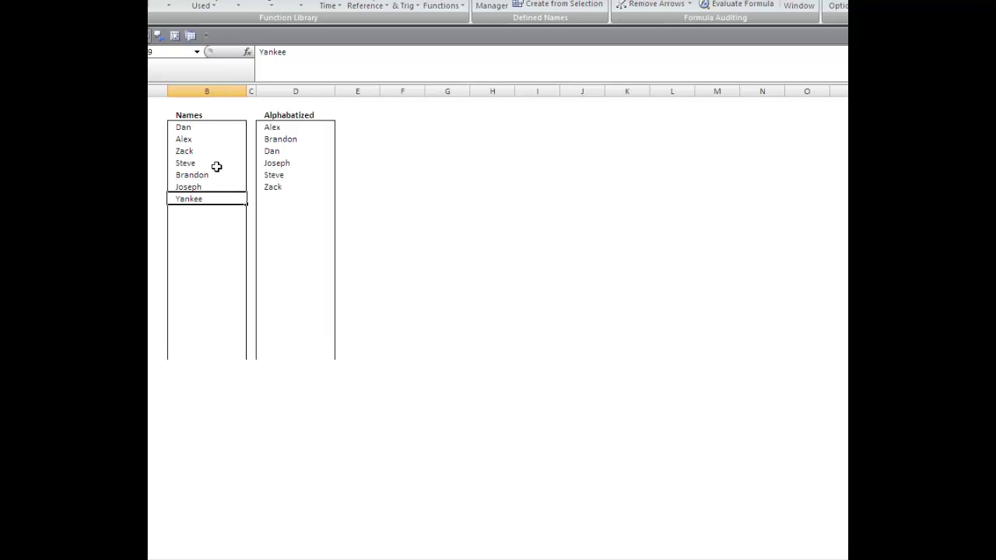
{"action": "key", "text": "Return"}
{"action": "left_click_drag", "start_coordinate": [280, 126], "coordinate": [284, 205]}
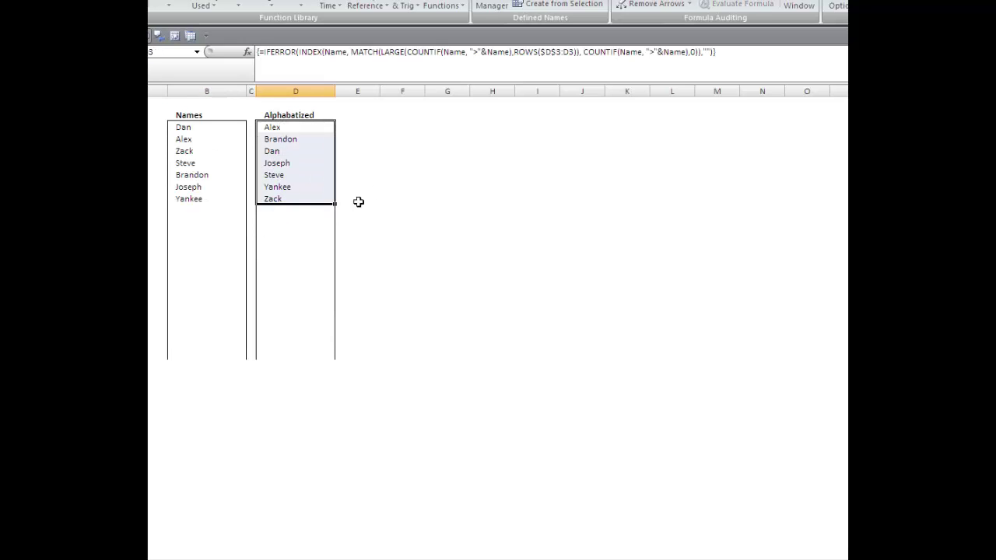
{"action": "left_click", "coordinate": [332, 52]}
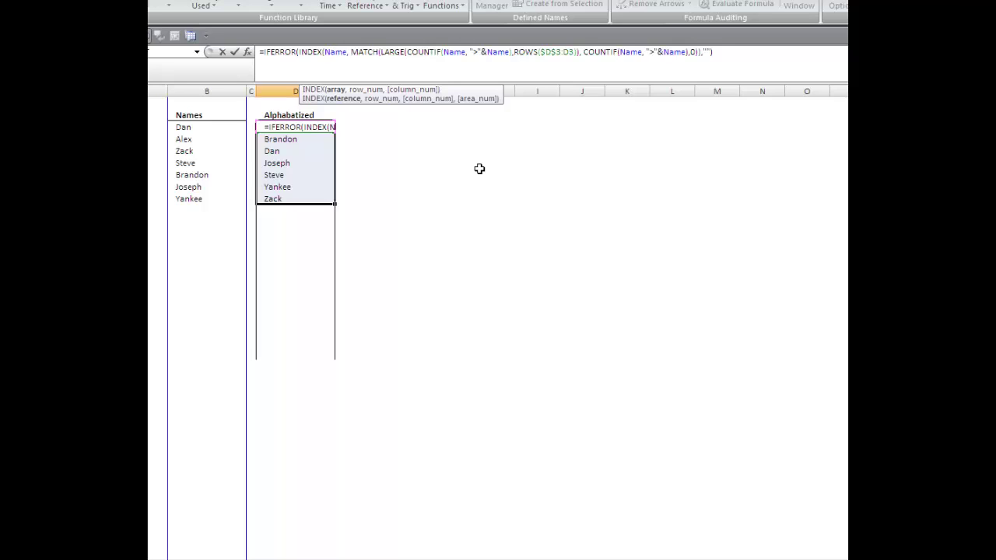
{"action": "key", "text": "Escape"}
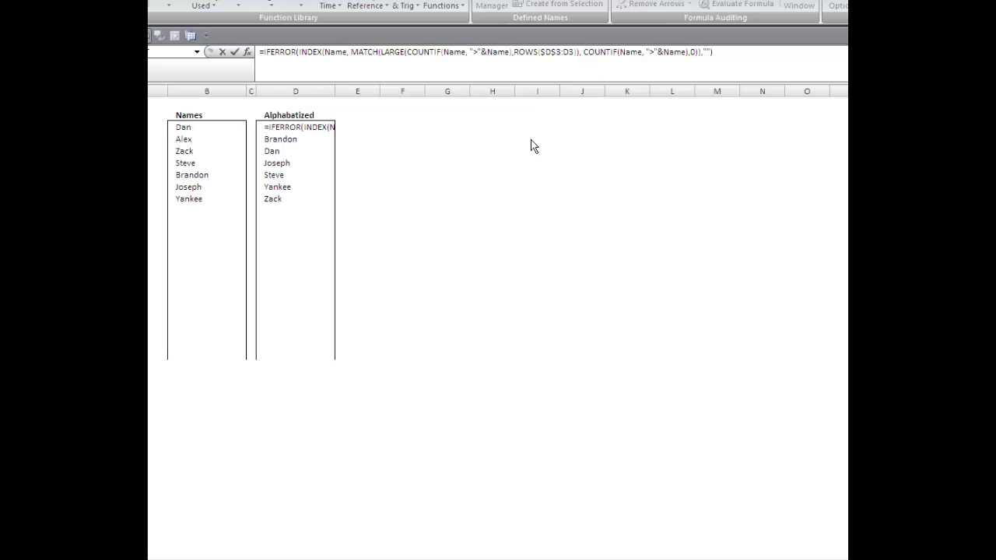